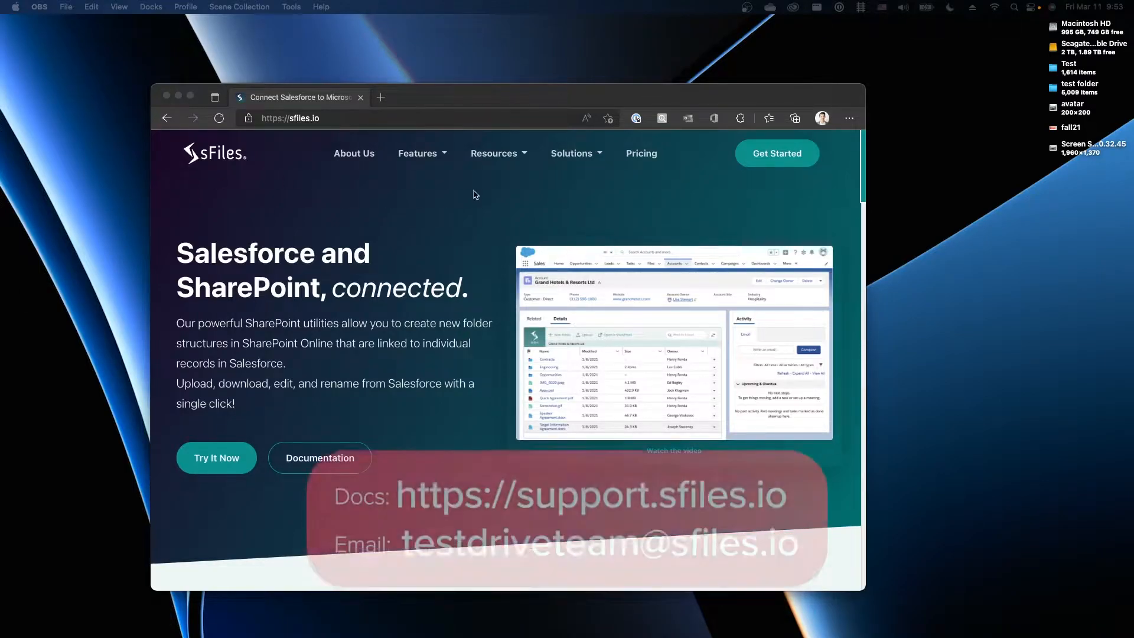
# Go to the sFiles documentation and read the 'Set up sFiles for Experience Cloud' article
pyautogui.click(495, 155)
pyautogui.click(496, 185)
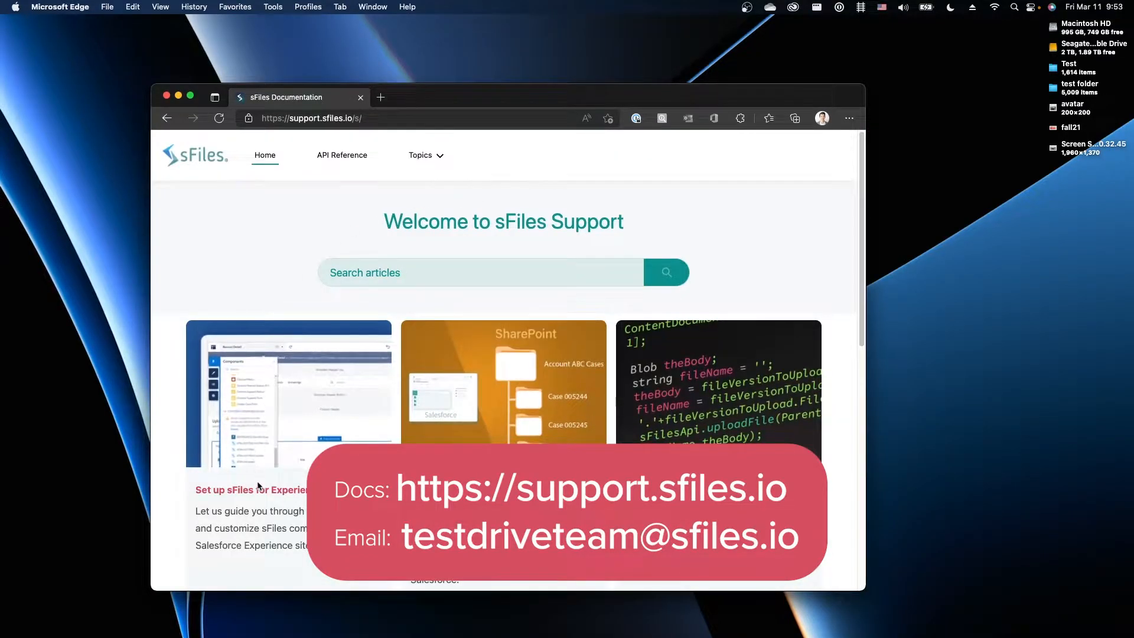
pyautogui.click(258, 490)
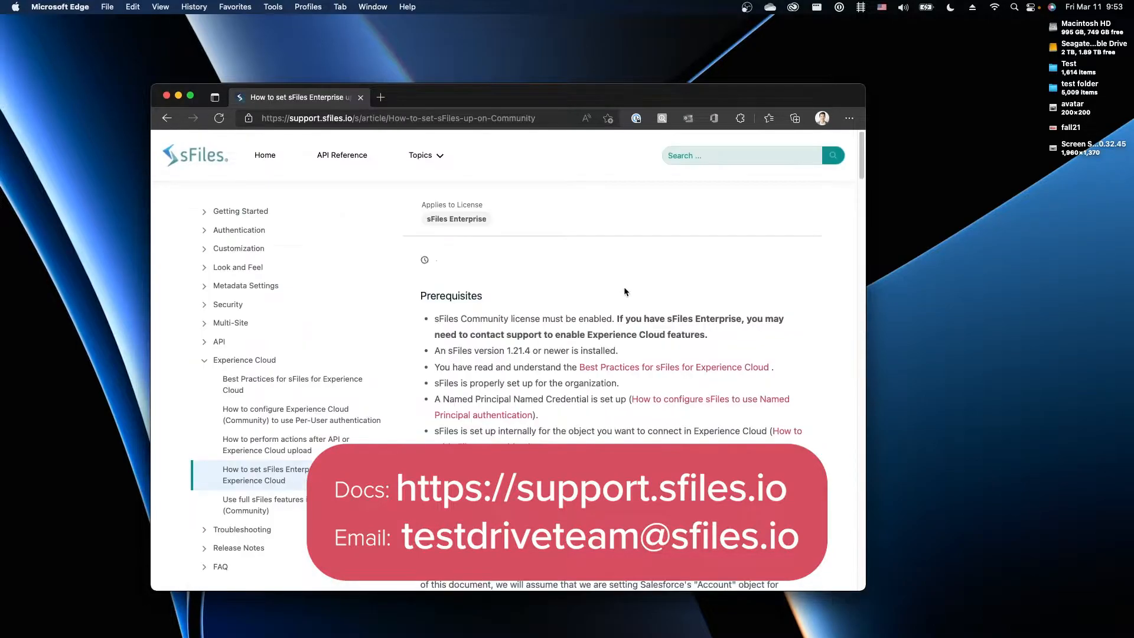
pyautogui.scroll(-5, 621, 291)
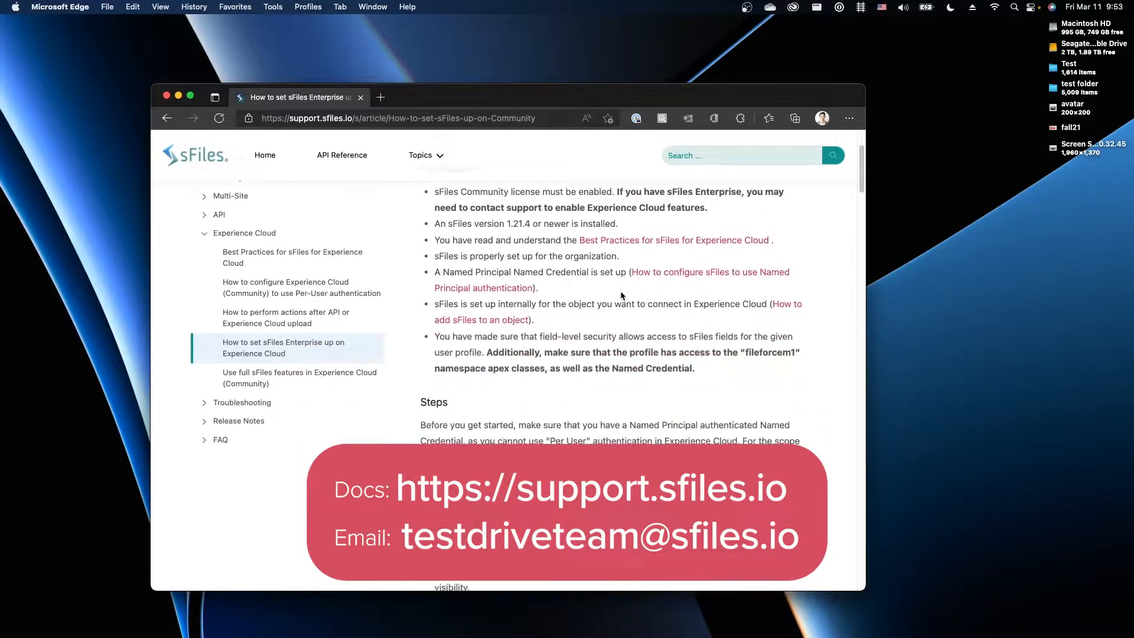
pyautogui.scroll(5, 620, 291)
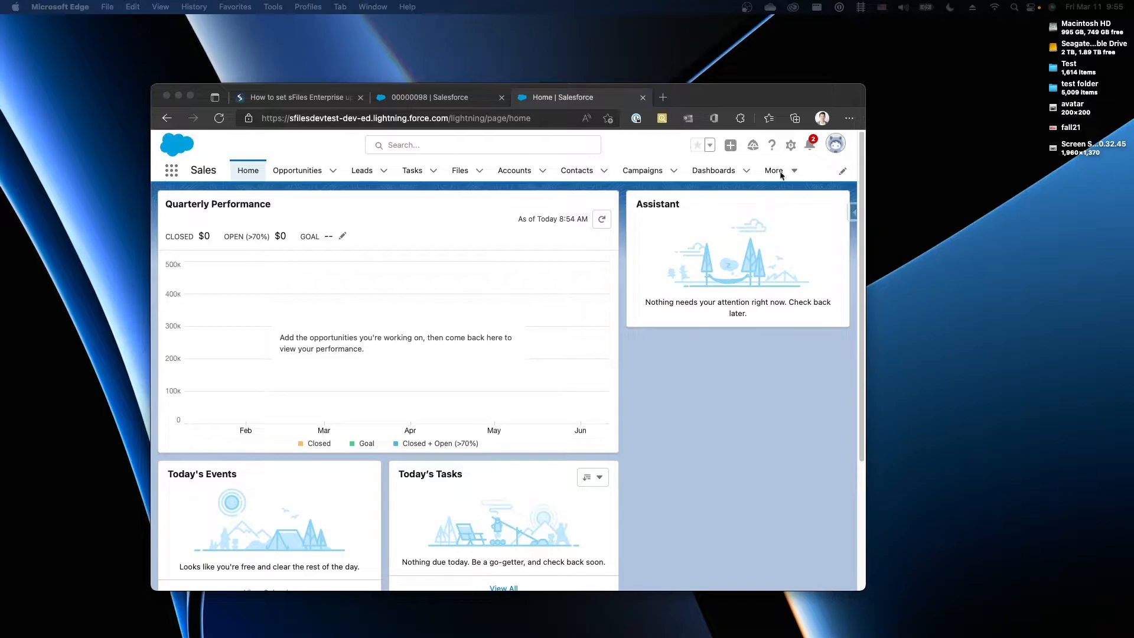
# Go to Salesforce Setup and find the Installed Packages page via Quick Find 'installed'
pyautogui.click(788, 148)
pyautogui.click(789, 146)
pyautogui.click(778, 174)
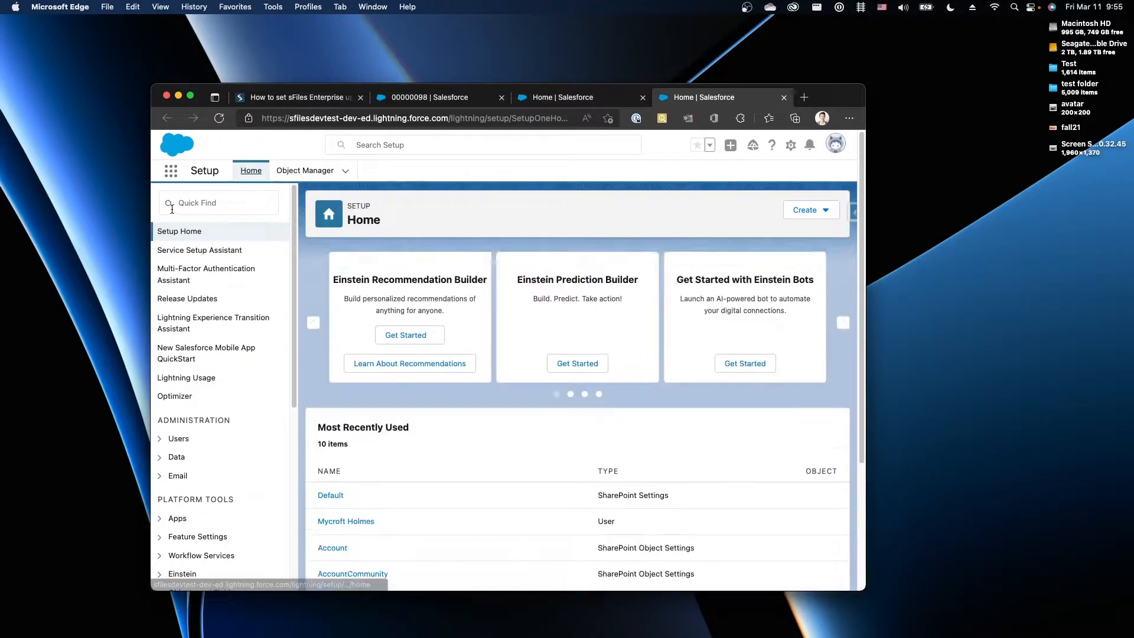
pyautogui.click(197, 204)
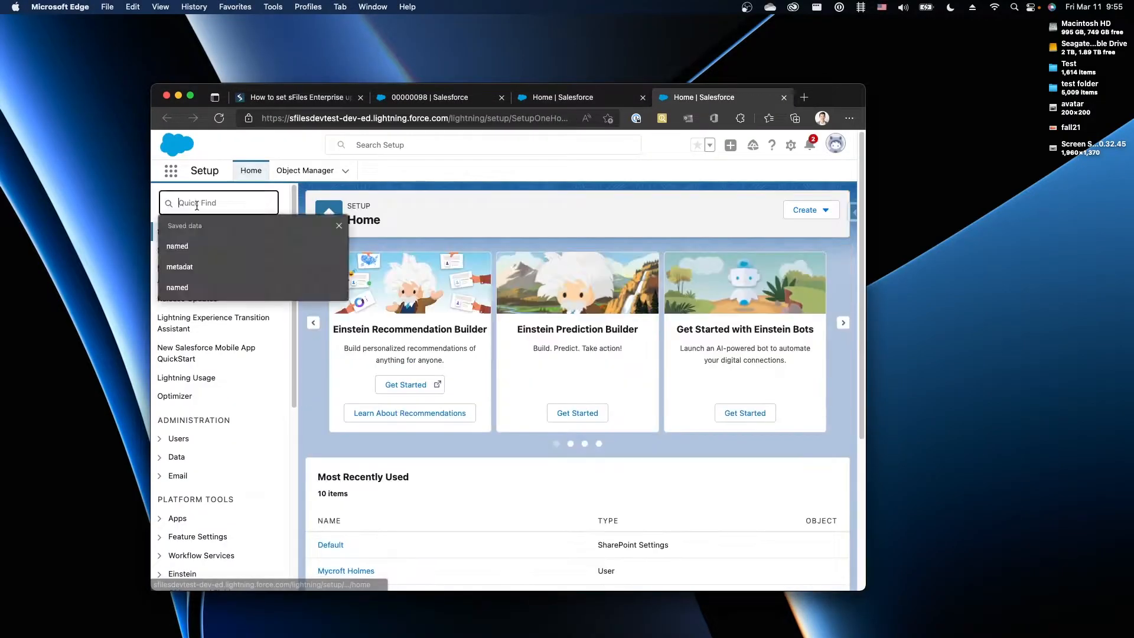
pyautogui.write('installed')
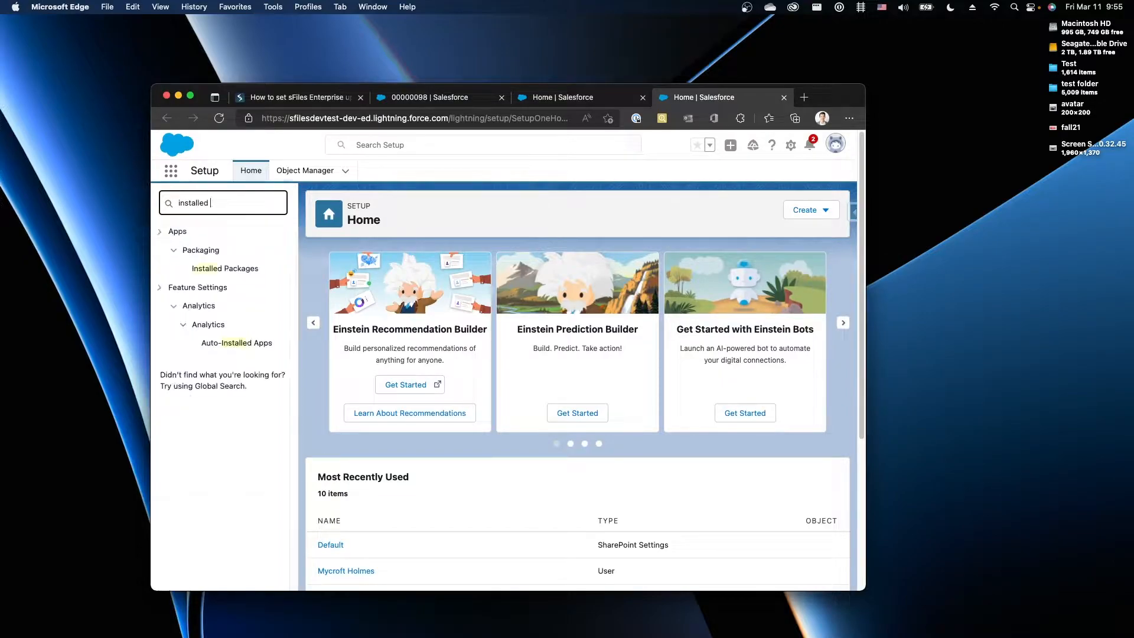
pyautogui.click(224, 270)
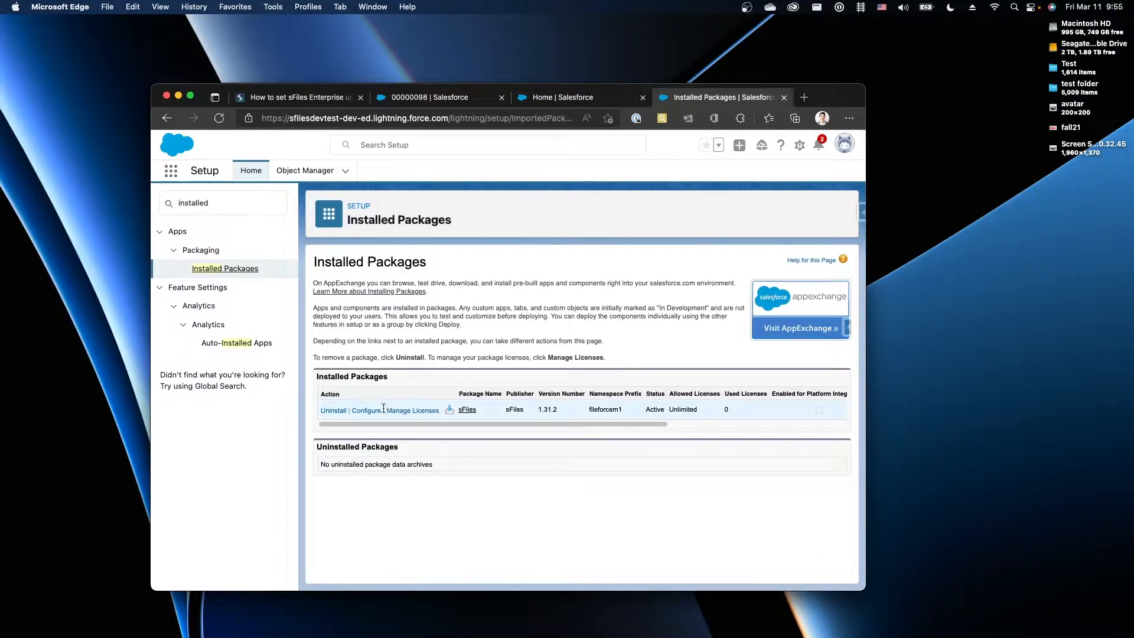
# Configure the sFiles package and check that the Community license is enabled
pyautogui.click(379, 411)
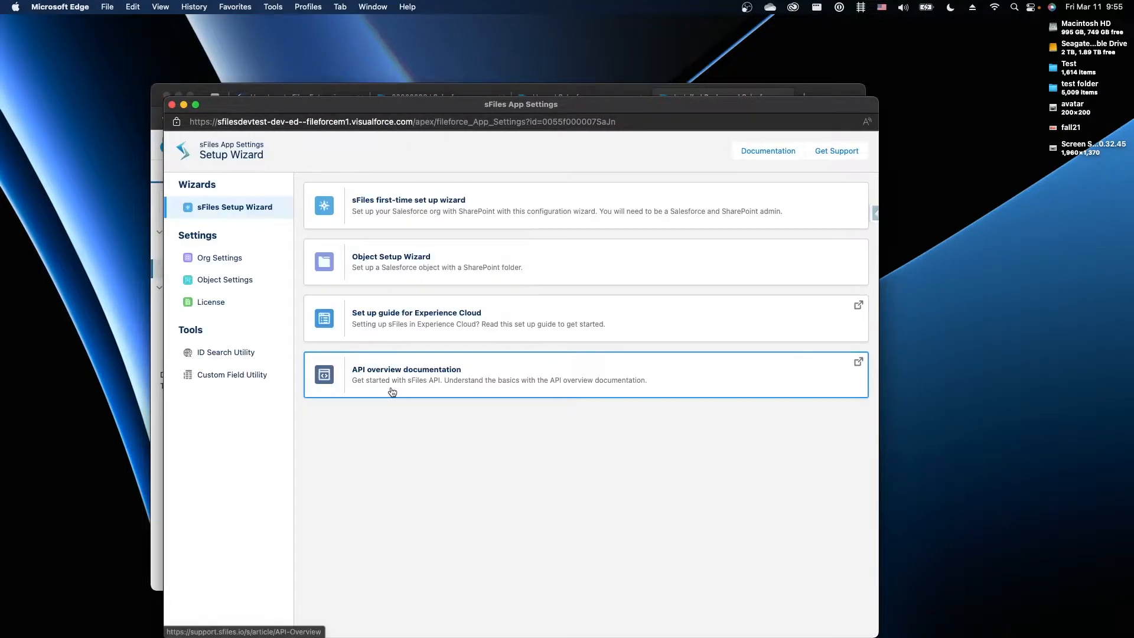
pyautogui.moveTo(408, 112); pyautogui.dragTo(644, 35)
pyautogui.moveTo(401, 566); pyautogui.dragTo(678, 450)
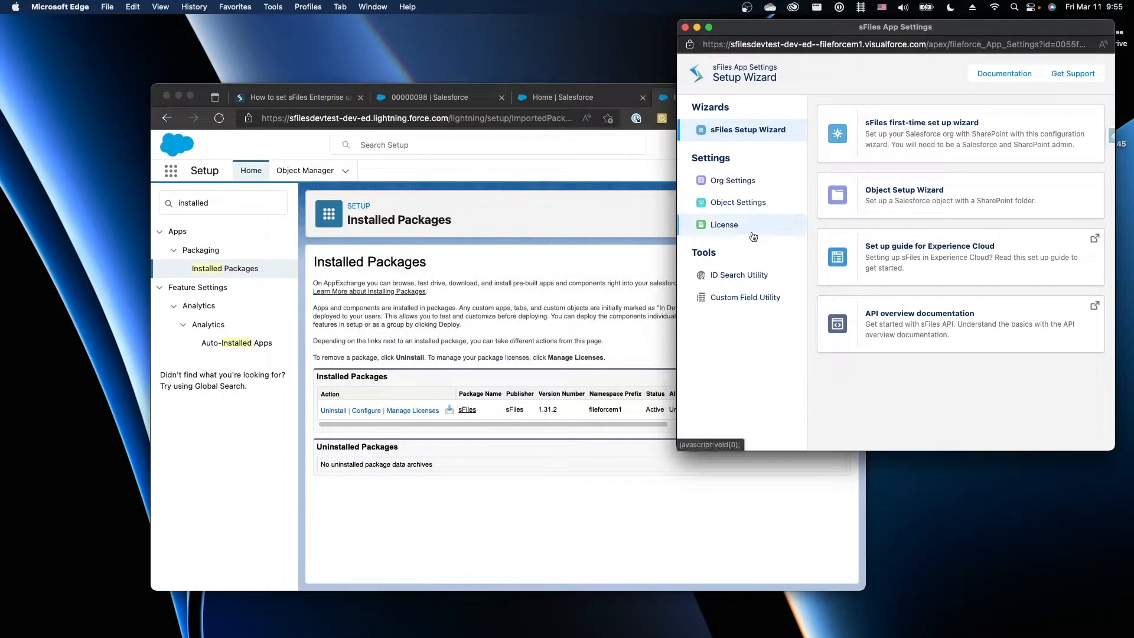
pyautogui.click(752, 235)
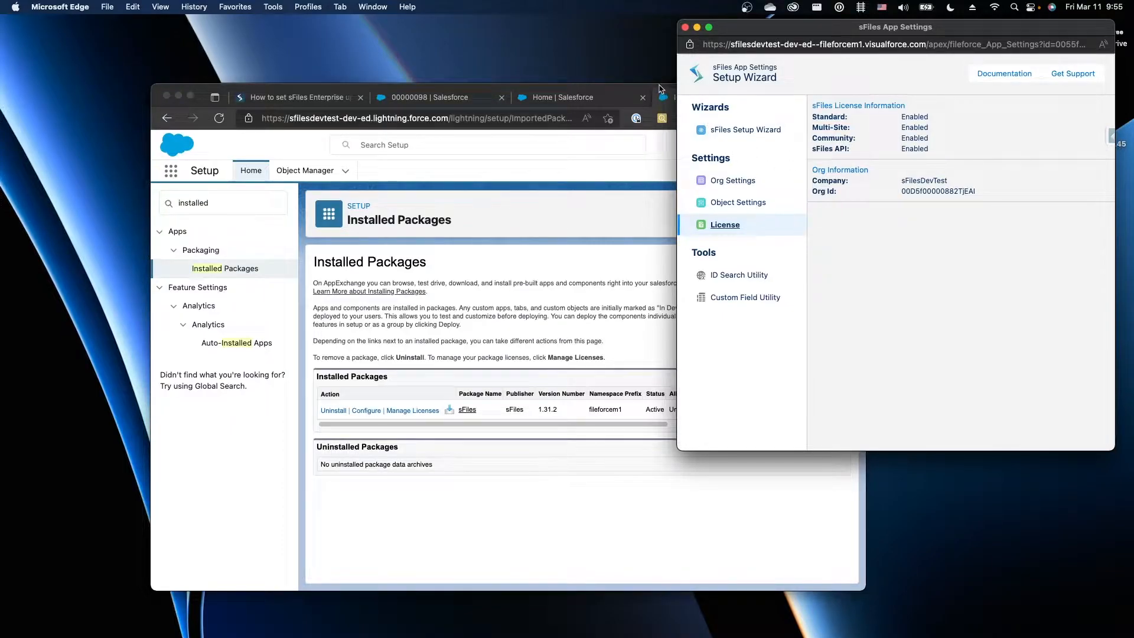
pyautogui.moveTo(659, 89); pyautogui.dragTo(606, 83)
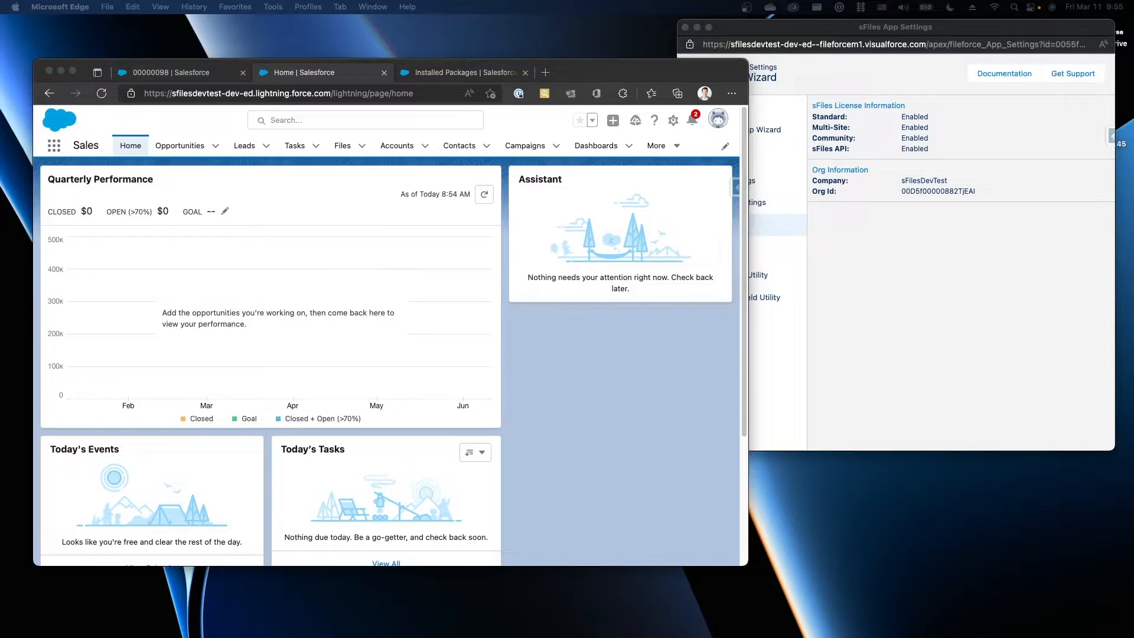
# View SharePoint files on sFiles Test Account's Details tab, then return to Installed Packages
pyautogui.click(395, 137)
pyautogui.click(396, 148)
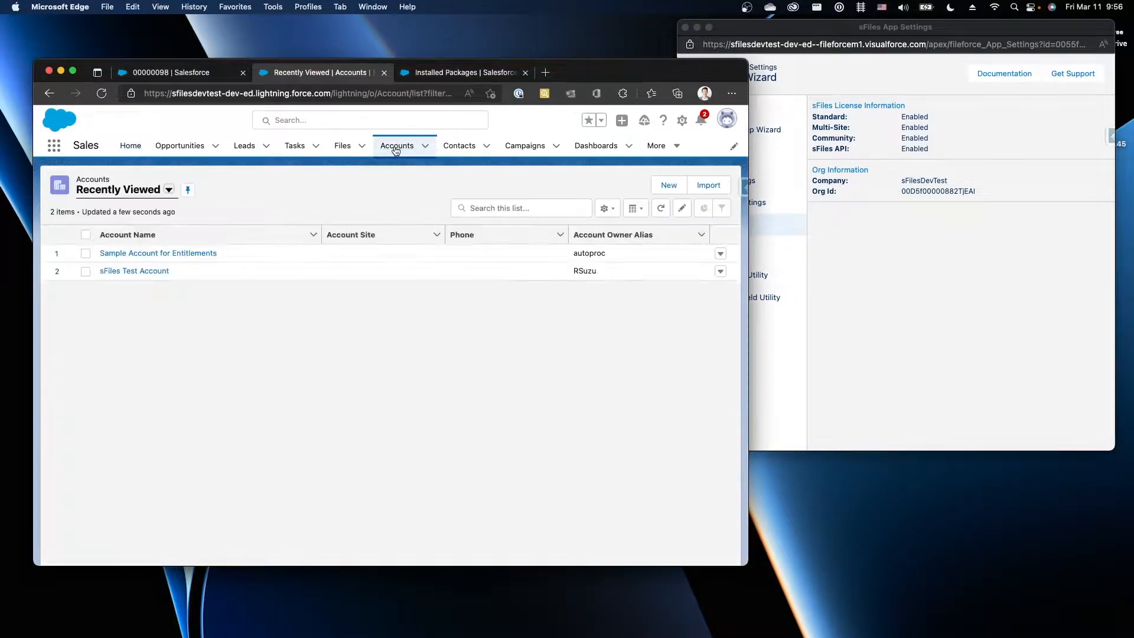
pyautogui.click(119, 271)
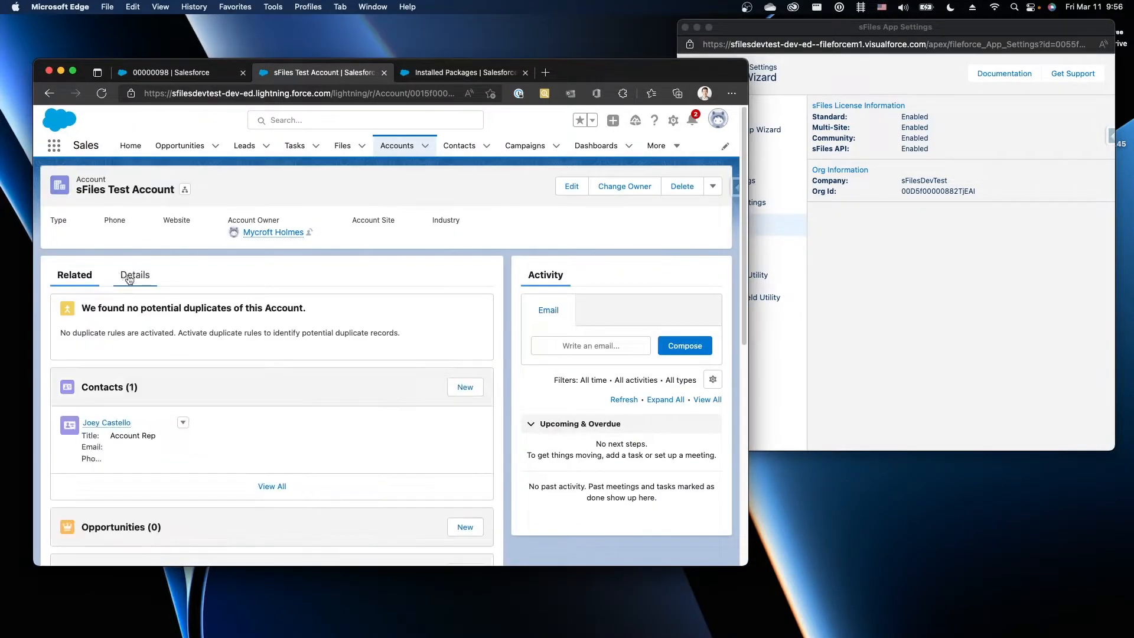
pyautogui.click(129, 277)
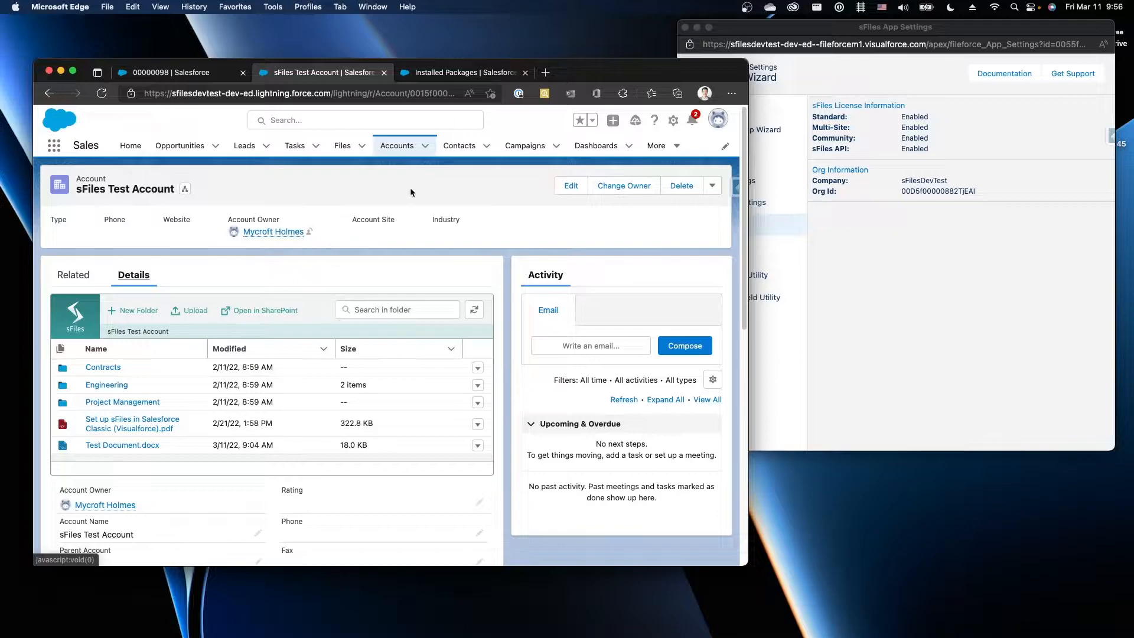
pyautogui.click(464, 72)
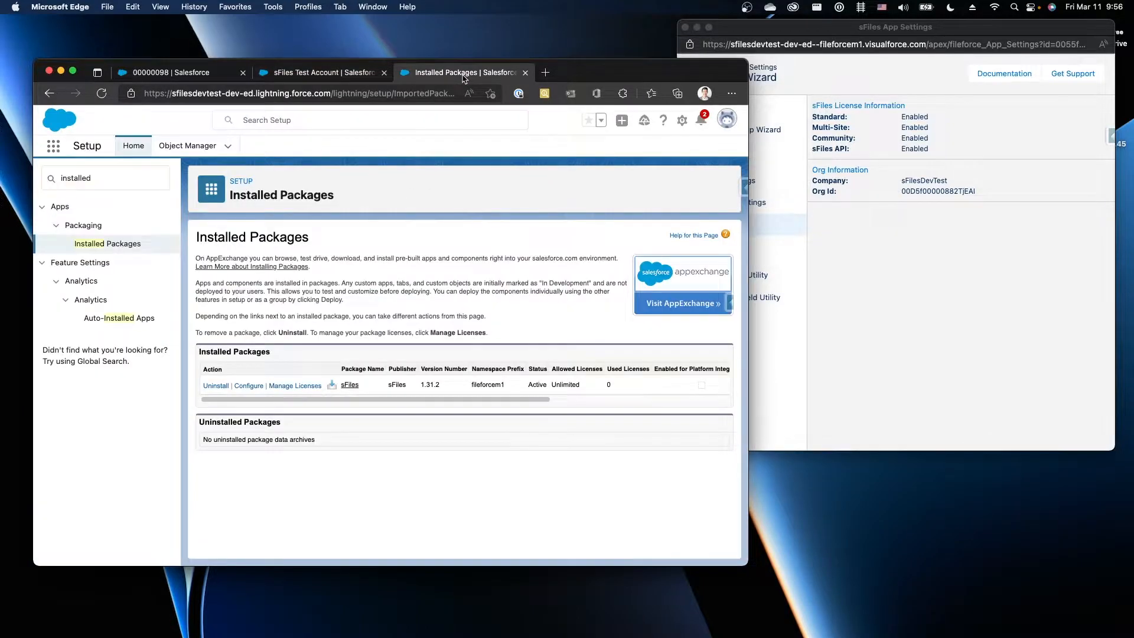
# Review the sFilesConnection named credential, then begin a New Named Credential
pyautogui.doubleClick(71, 186)
pyautogui.press('BackSpace')
pyautogui.write('Named')
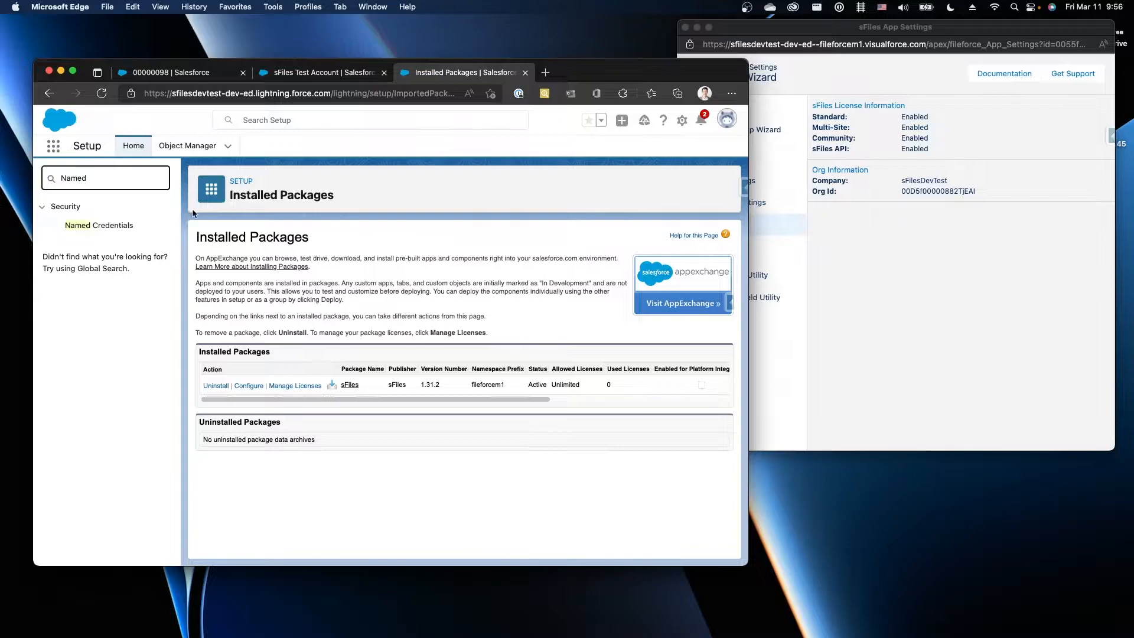
pyautogui.click(130, 226)
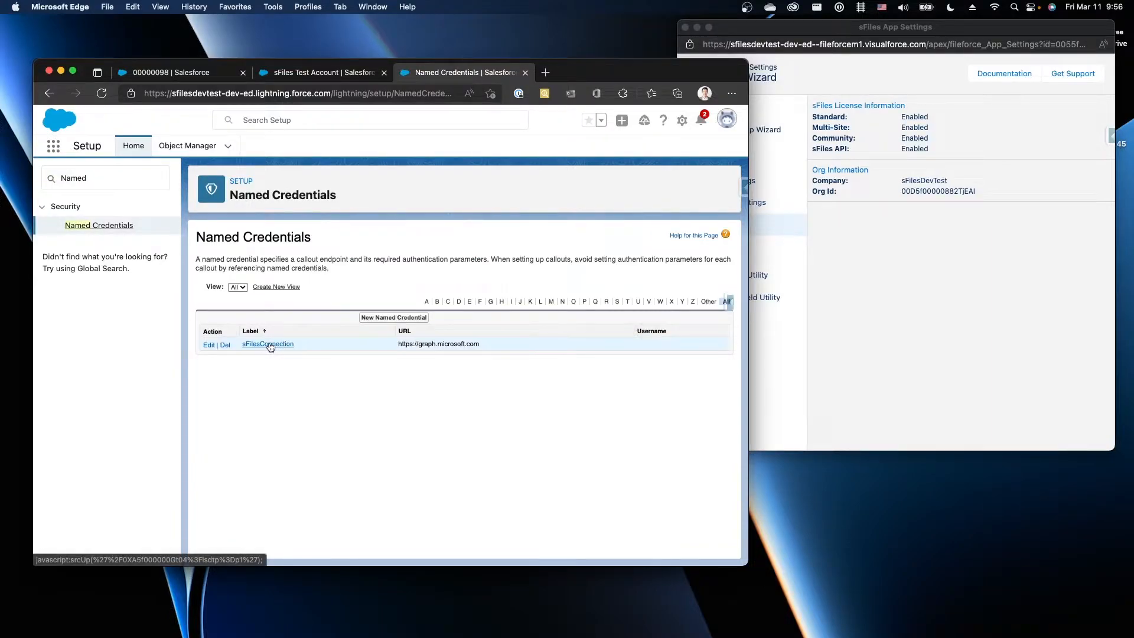
pyautogui.click(270, 345)
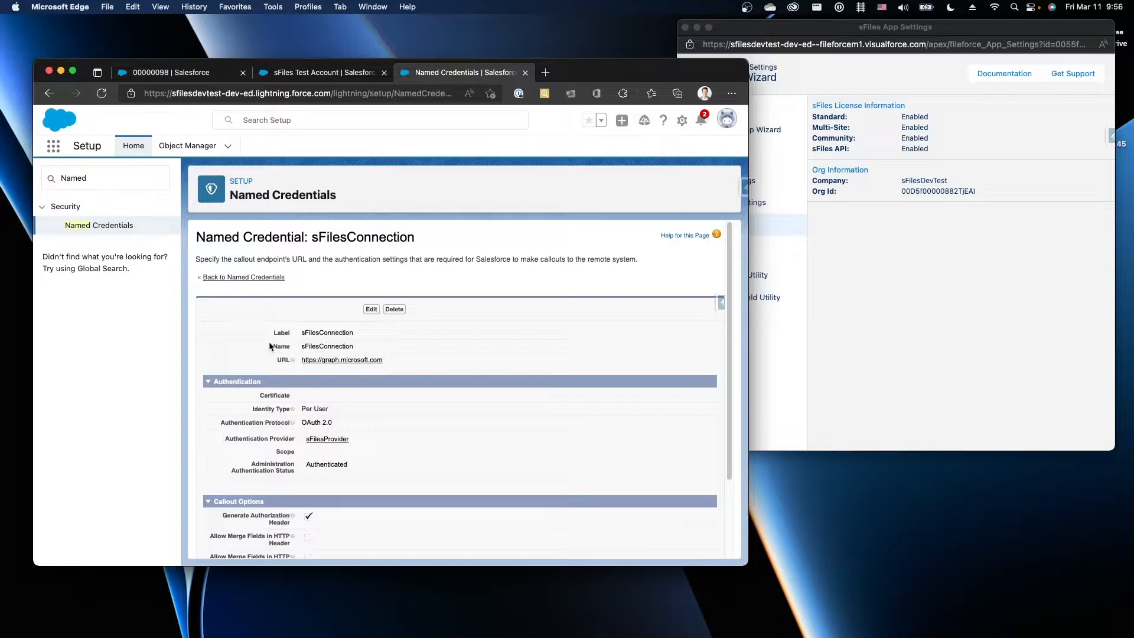
pyautogui.scroll(-2, 269, 343)
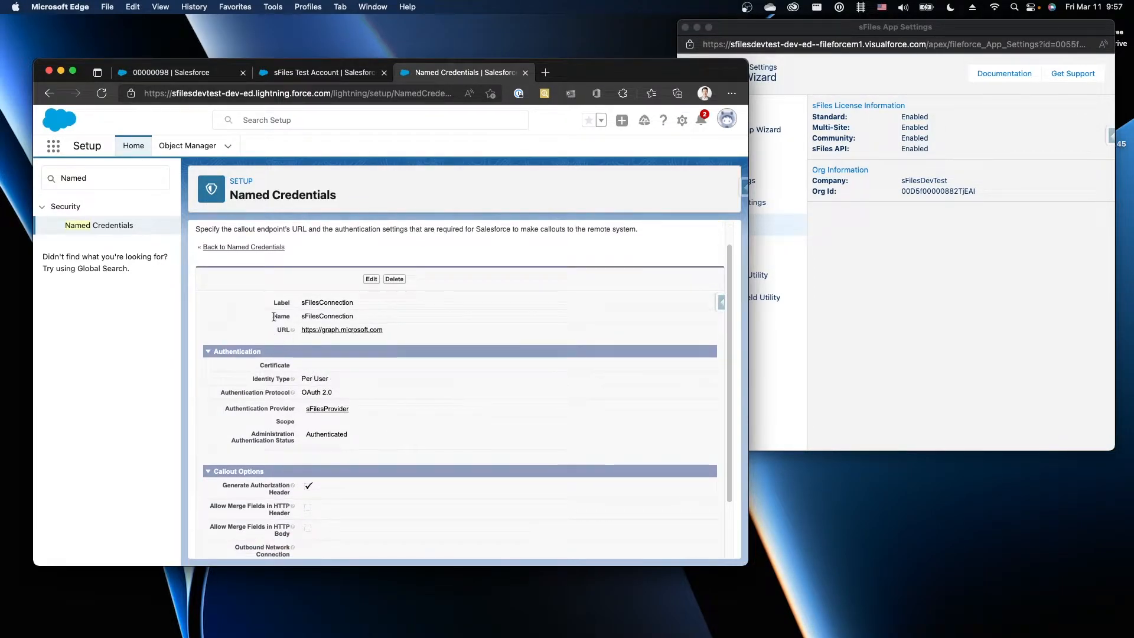
pyautogui.click(220, 247)
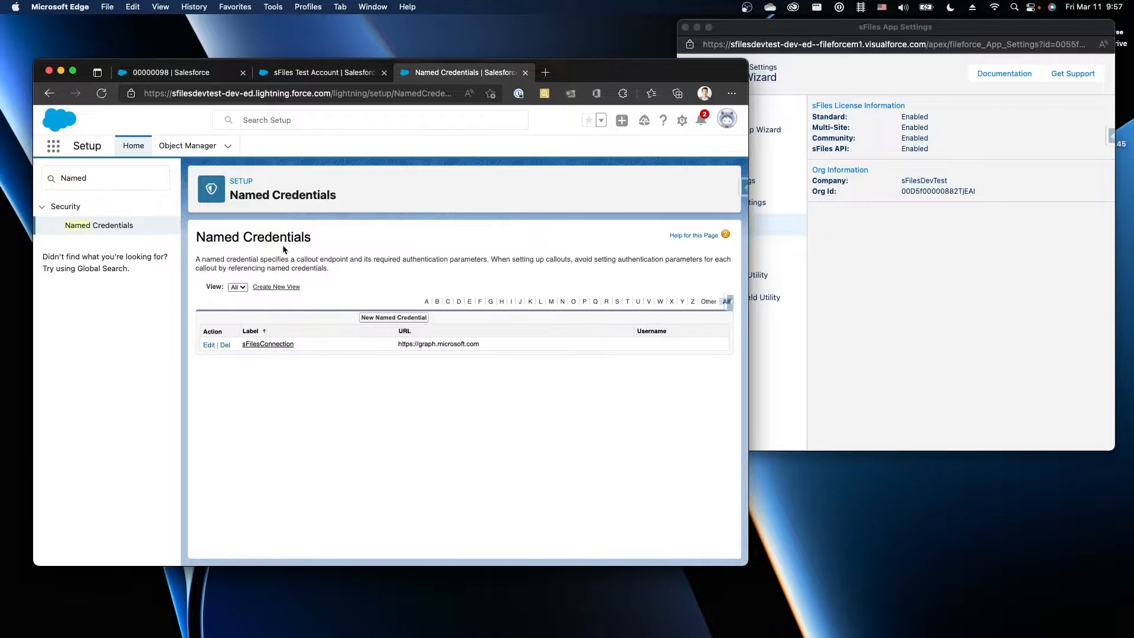
pyautogui.click(388, 319)
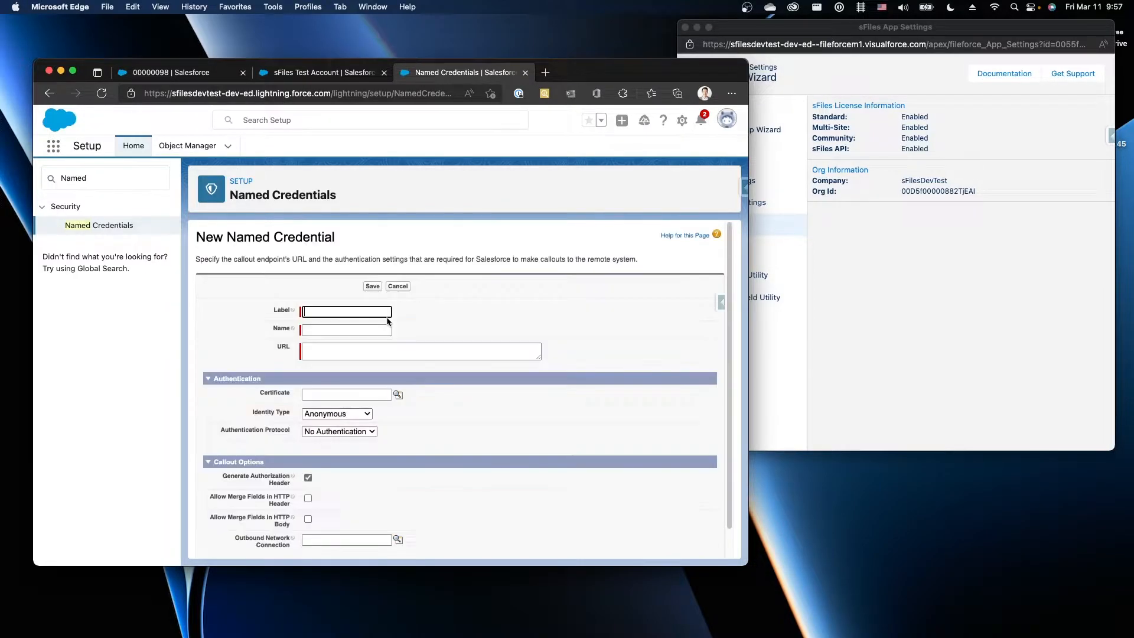
pyautogui.click(369, 314)
pyautogui.write('sFilesCommunity')
pyautogui.press('Tab')
pyautogui.press('Tab')
pyautogui.write('https')
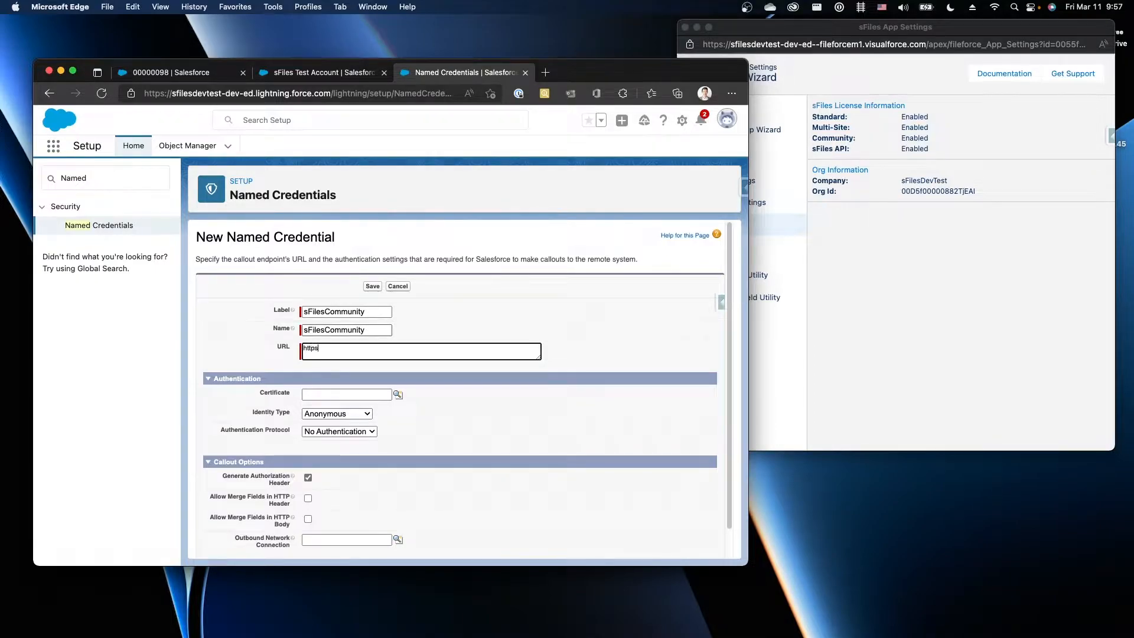
pyautogui.write('://graph.microsoft.com')
# Set Identity Type to Named Principal and Authentication Protocol to OAuth 2.0
pyautogui.scroll(-1, 366, 368)
pyautogui.scroll(-1, 366, 369)
pyautogui.click(338, 398)
pyautogui.click(342, 424)
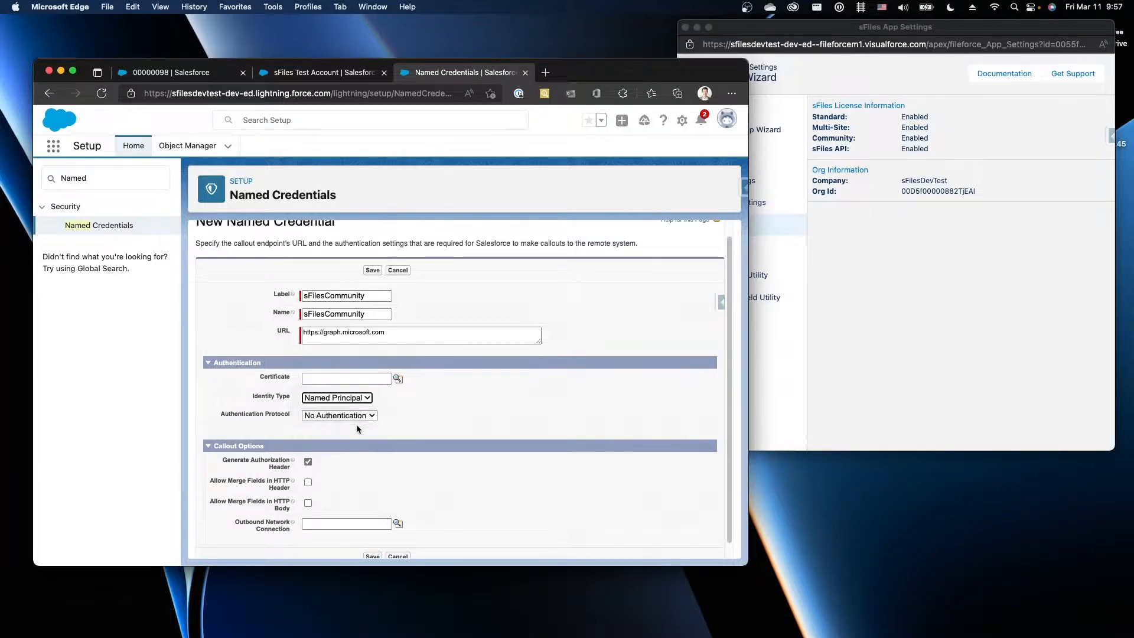
pyautogui.scroll(-1, 353, 417)
pyautogui.click(351, 409)
pyautogui.click(347, 420)
# Select sFilesProvider as the authentication provider and save the credential
pyautogui.click(342, 424)
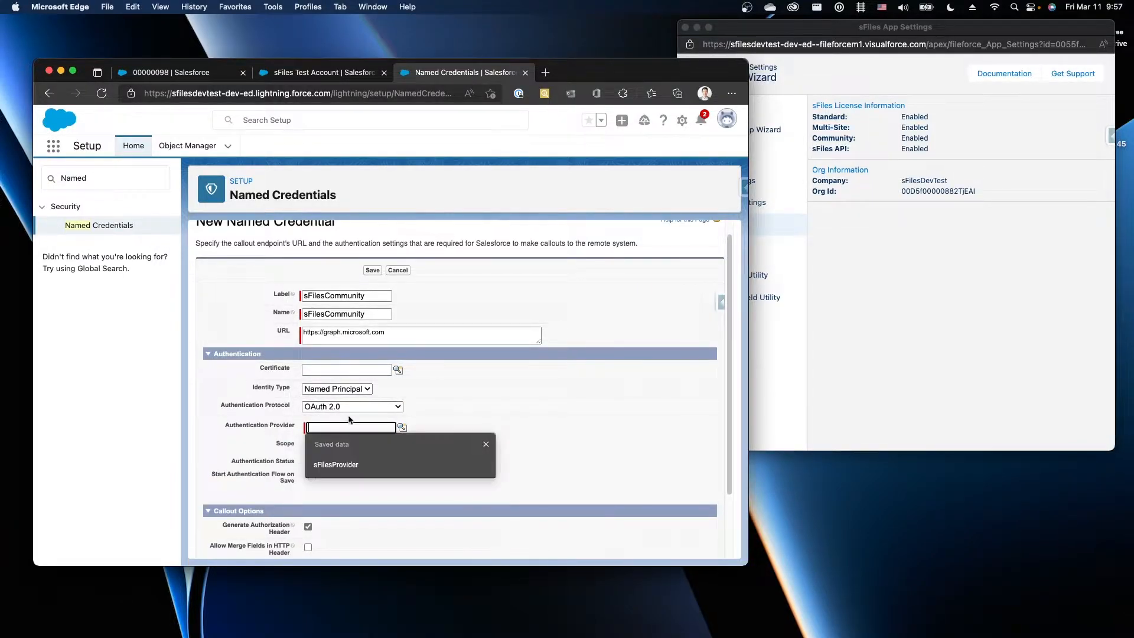
pyautogui.scroll(-5, 501, 387)
pyautogui.click(406, 350)
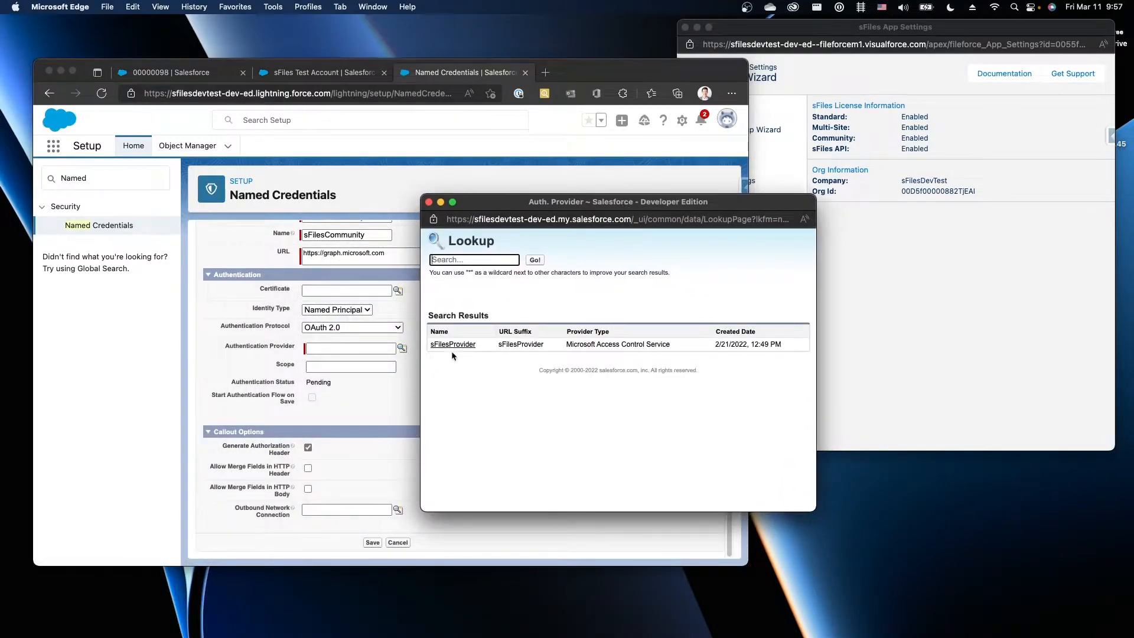
pyautogui.click(453, 345)
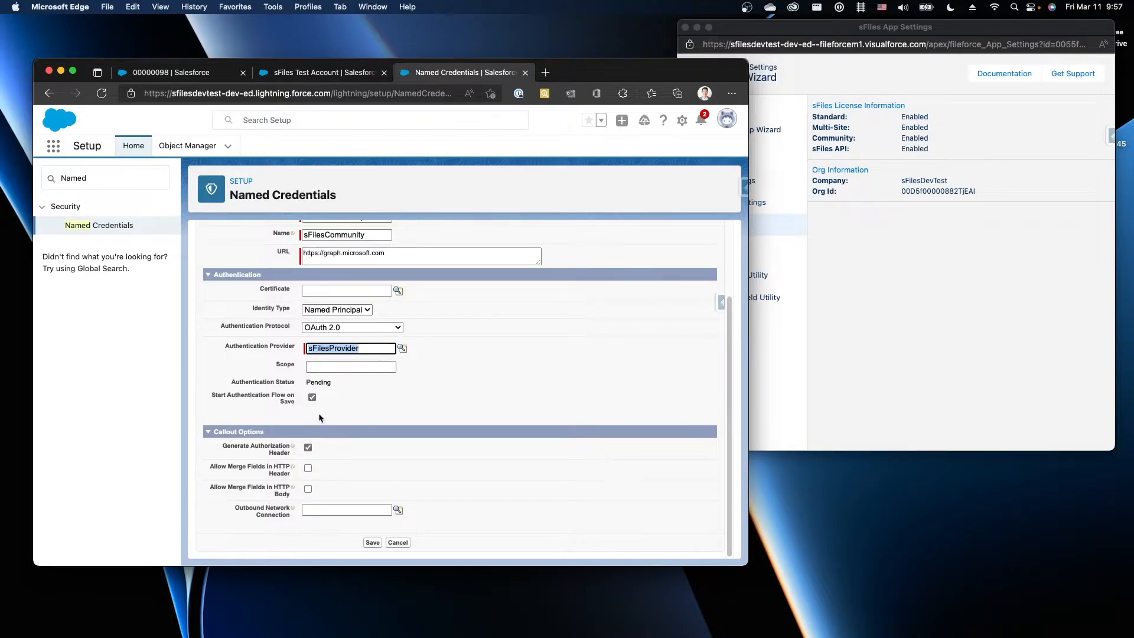
pyautogui.click(372, 542)
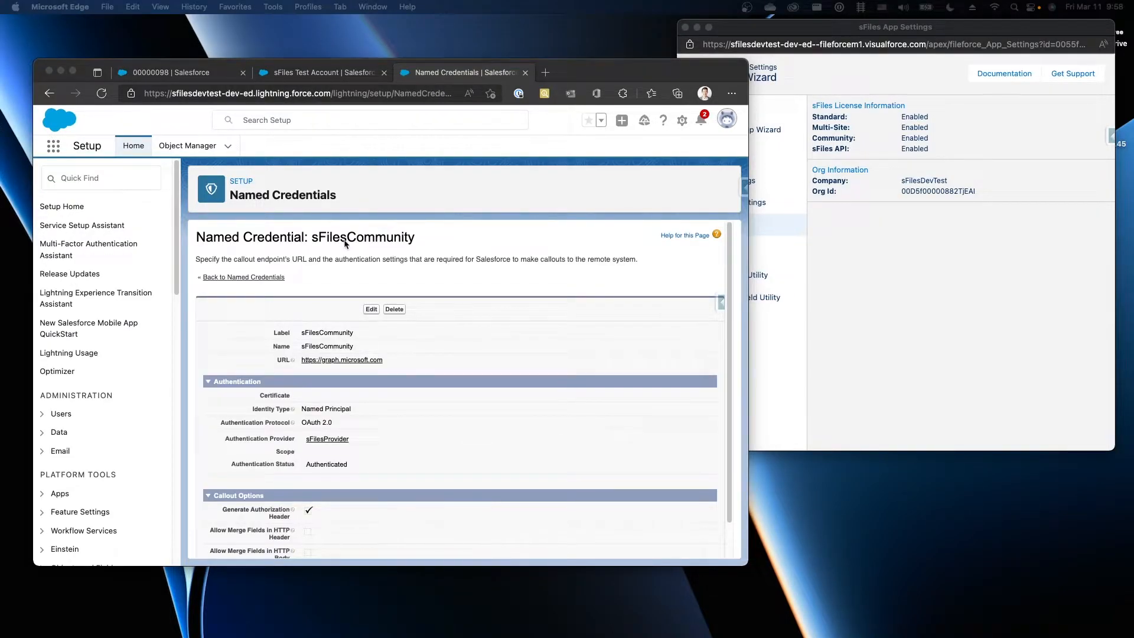
# Scroll through the sFilesCommunity credential details showing Authentication Status Authenticated
pyautogui.scroll(-1, 347, 241)
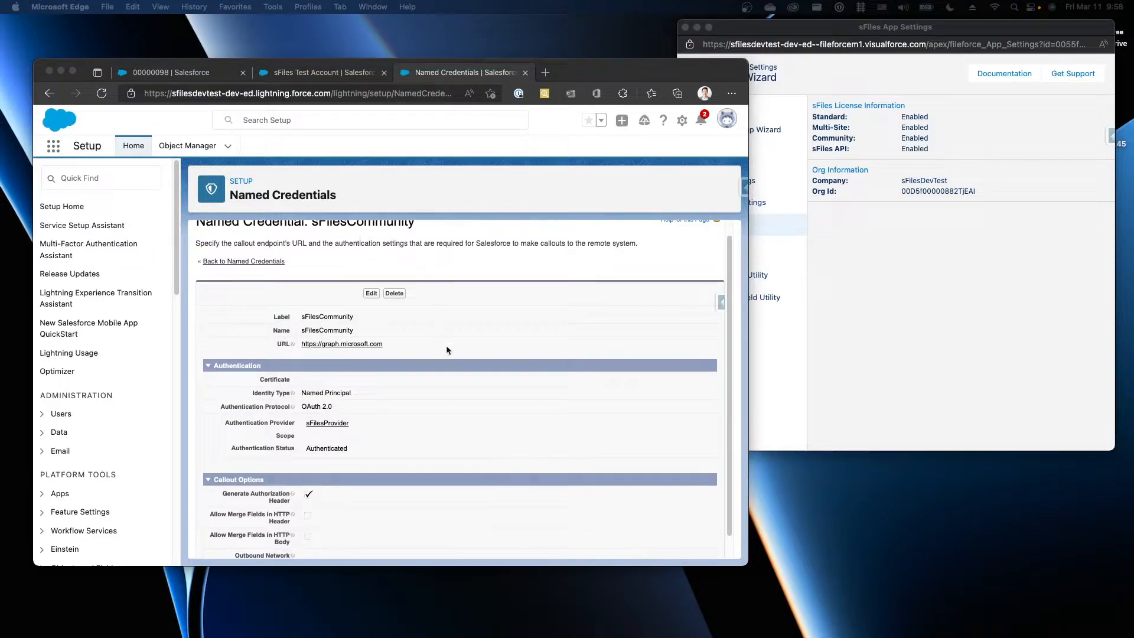
pyautogui.scroll(-1, 362, 409)
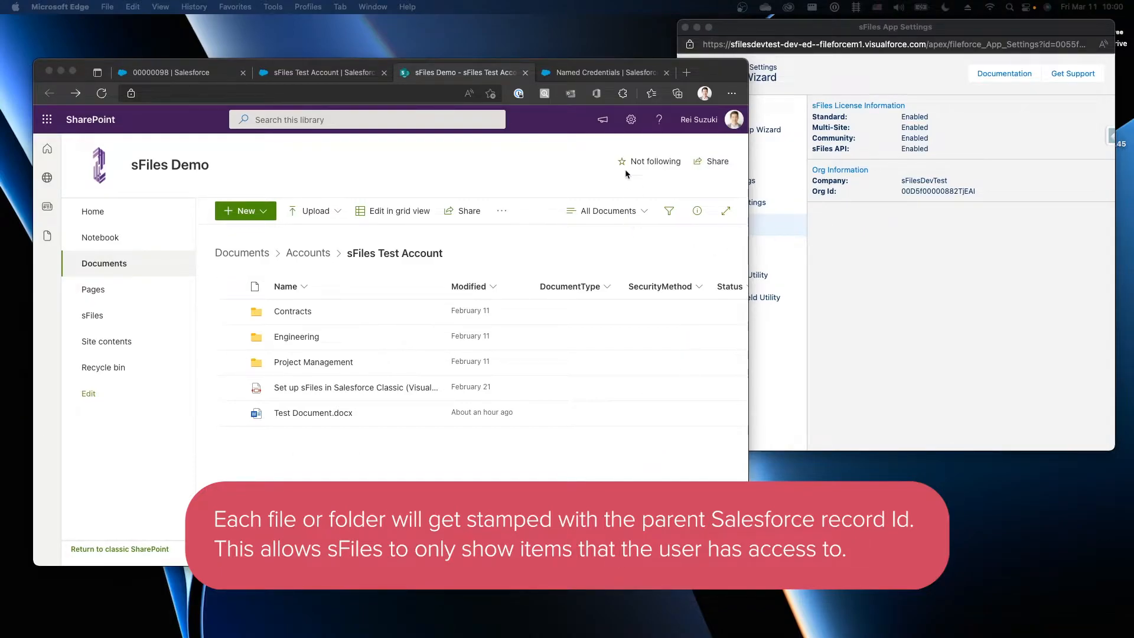
# Create a Single line of text column named SalesforceId in the Documents library settings
pyautogui.click(631, 119)
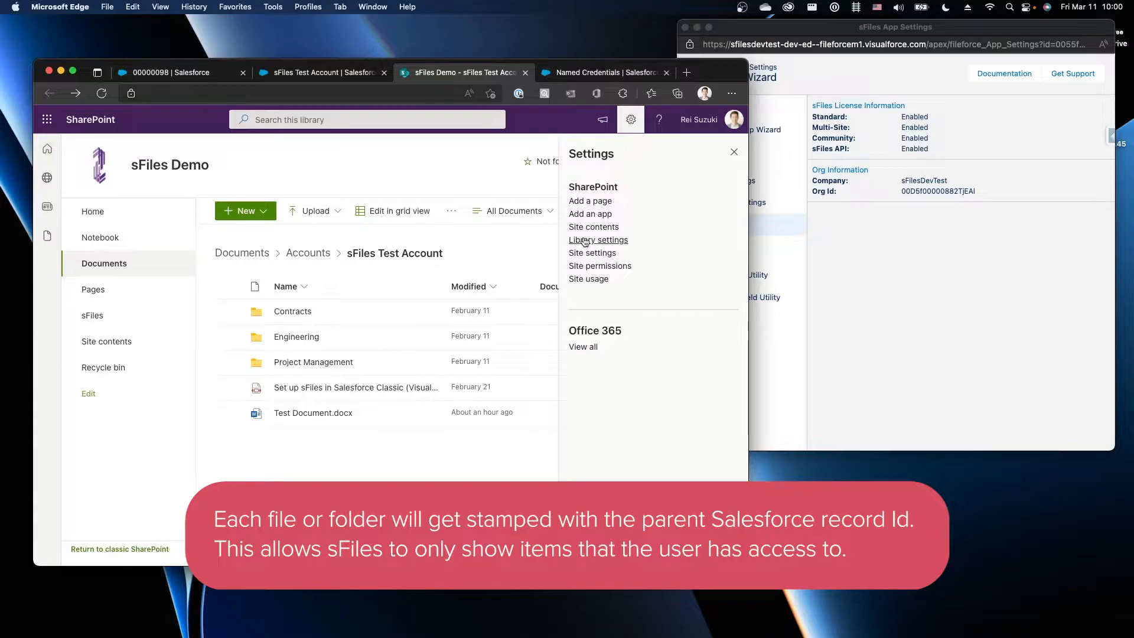
pyautogui.click(597, 239)
pyautogui.scroll(-5, 177, 407)
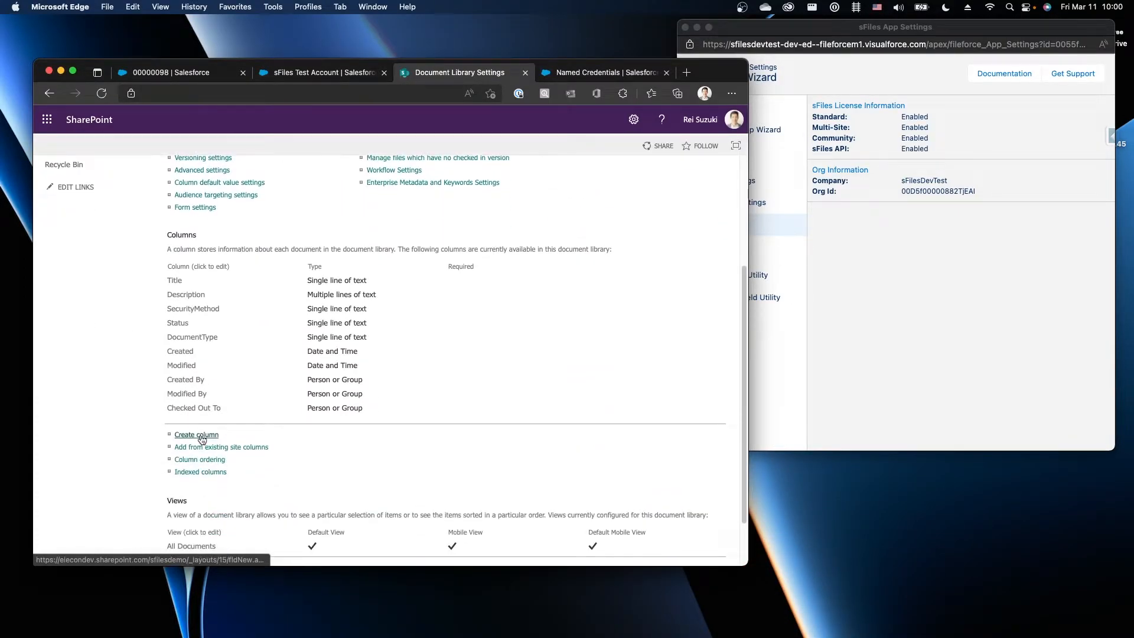
pyautogui.click(201, 438)
pyautogui.write('SalesforceId')
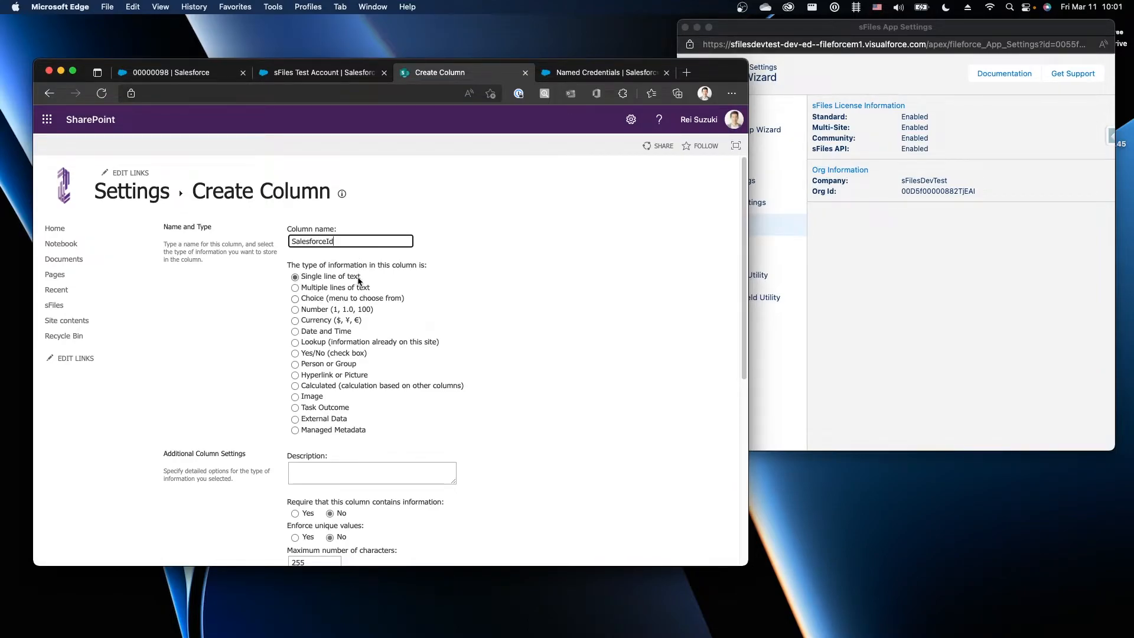
pyautogui.scroll(-4, 354, 296)
pyautogui.scroll(-2, 349, 322)
pyautogui.click(662, 503)
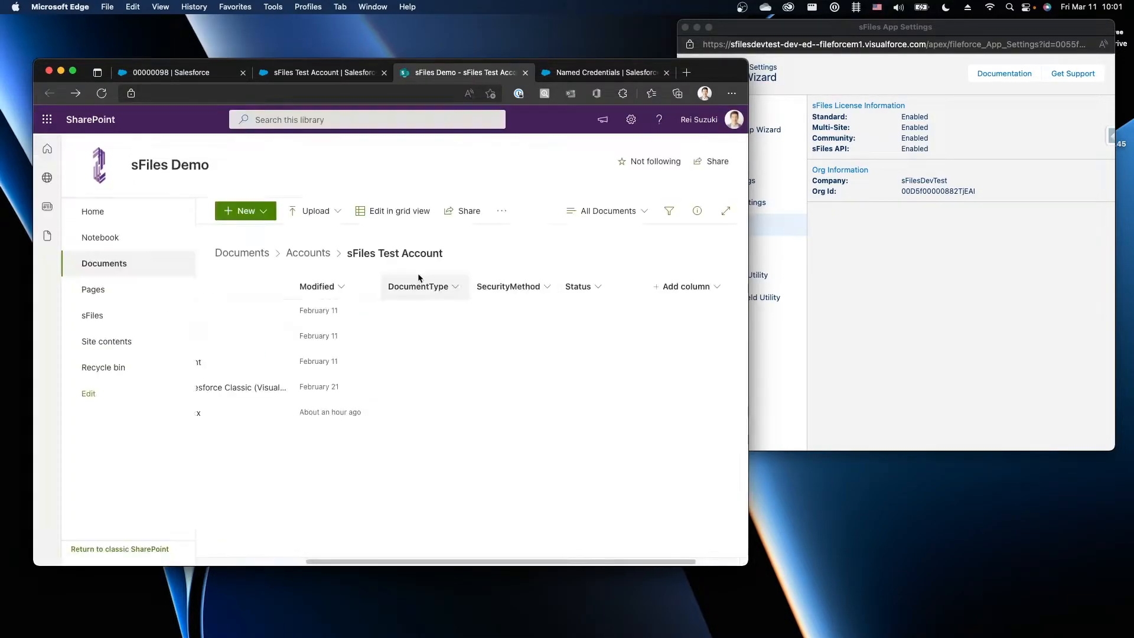
# Make SalesforceId visible via Show/hide columns and drag it to sit after Modified
pyautogui.hscroll(-3, 425, 276)
pyautogui.hscroll(4, 441, 355)
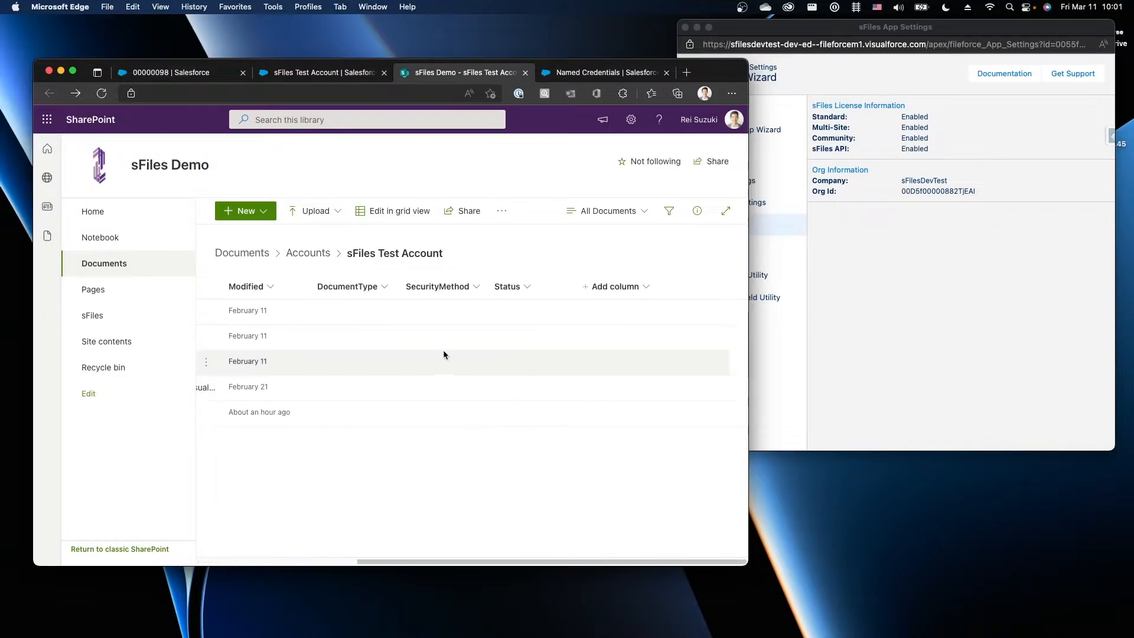
pyautogui.click(607, 288)
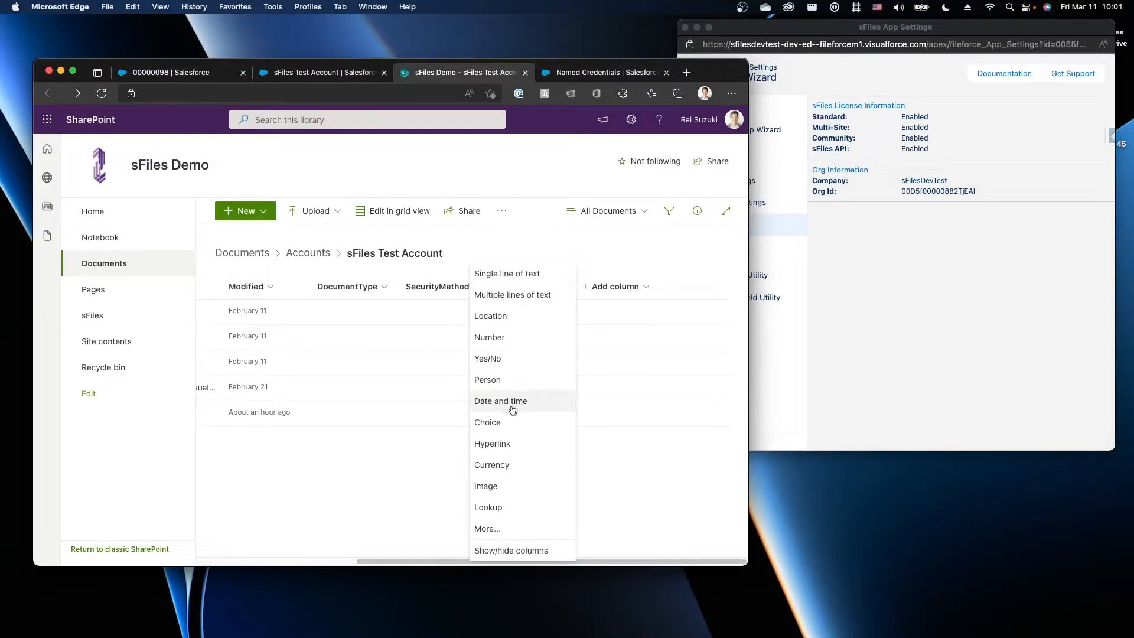
pyautogui.click(508, 550)
pyautogui.scroll(-2, 643, 392)
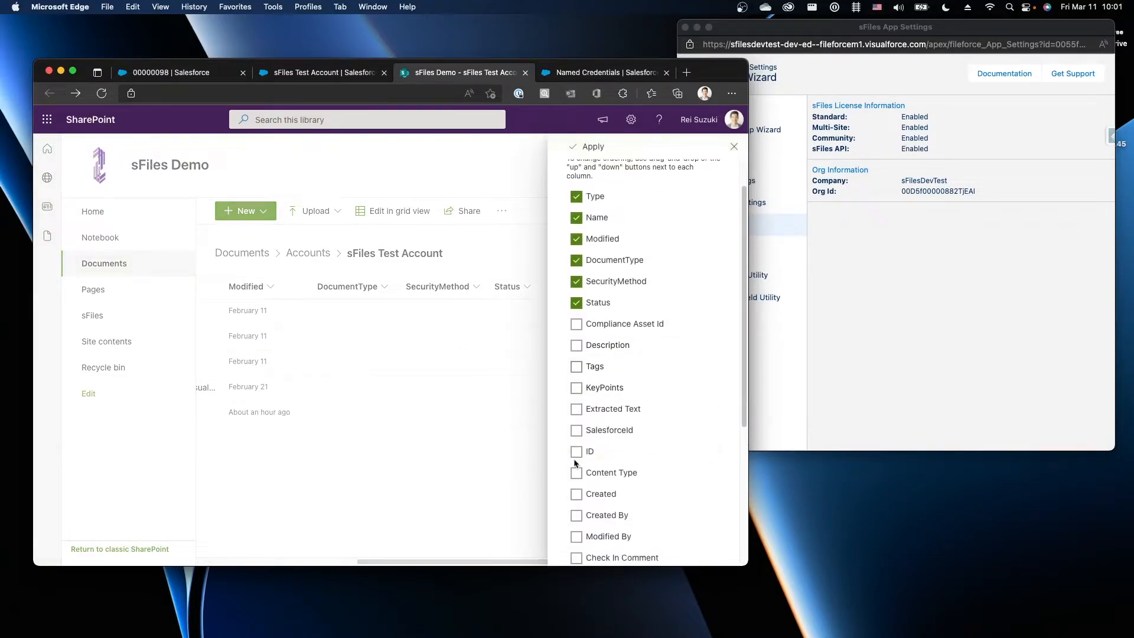
pyautogui.click(576, 430)
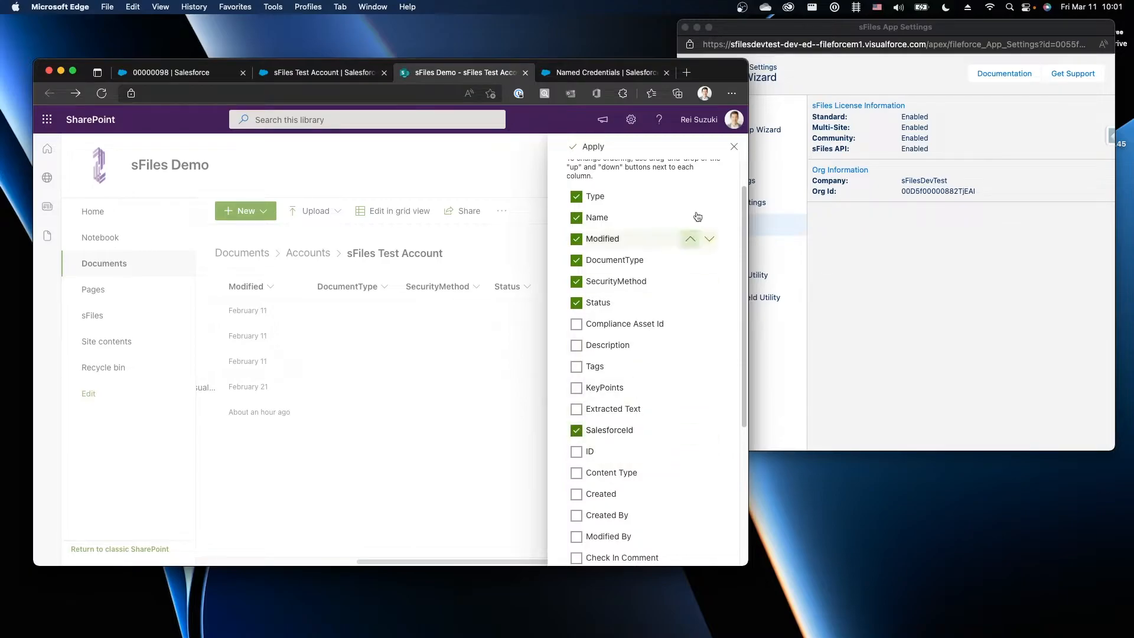
pyautogui.click(589, 147)
pyautogui.moveTo(611, 294); pyautogui.dragTo(339, 286)
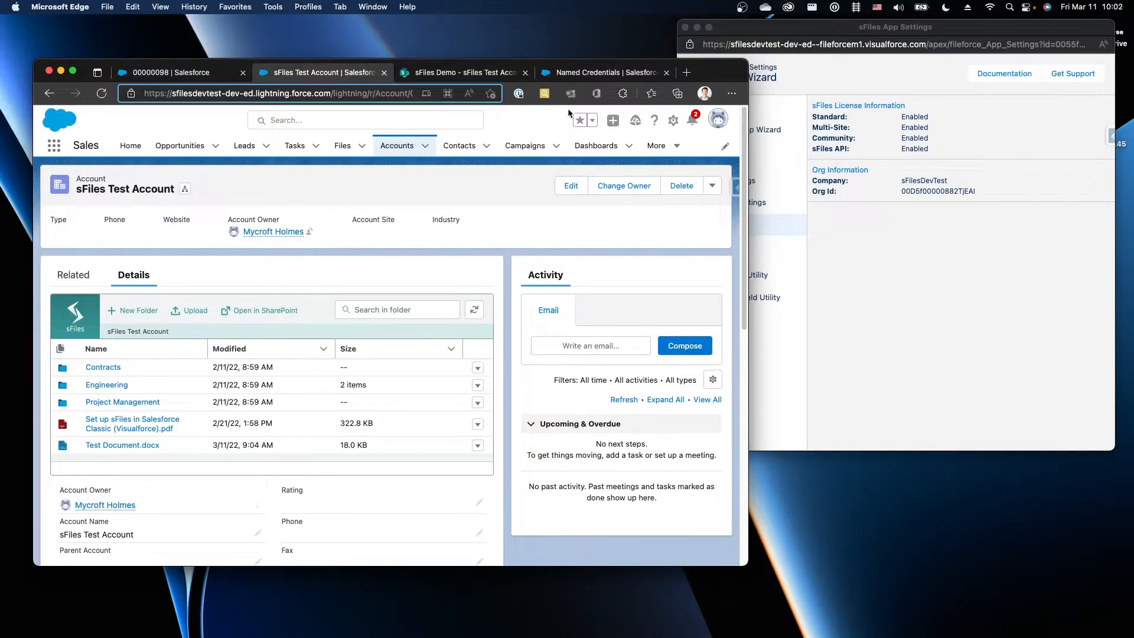
# Open the SharePoint Object Settings custom metadata records and edit the Account record
pyautogui.click(598, 74)
pyautogui.click(84, 185)
pyautogui.write('custom meta')
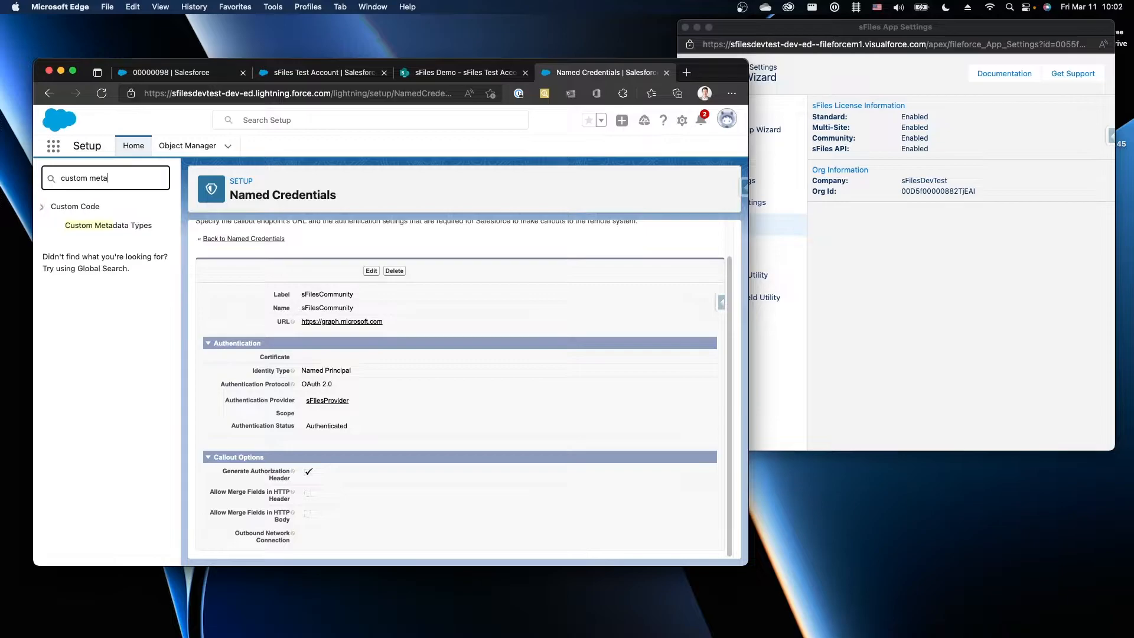
pyautogui.click(108, 226)
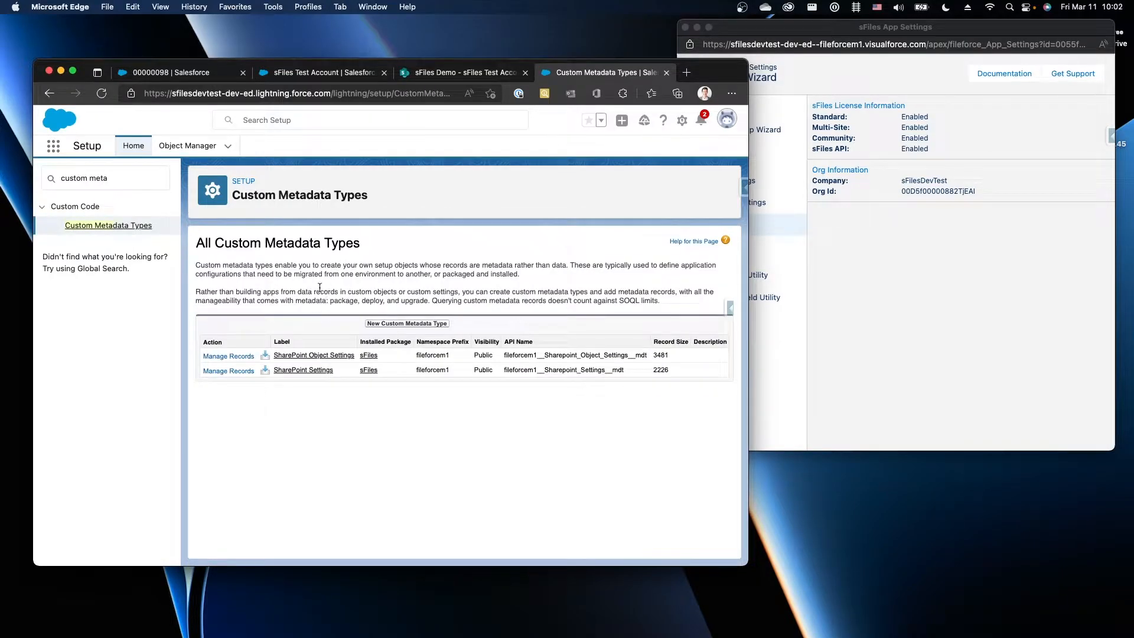
pyautogui.click(241, 356)
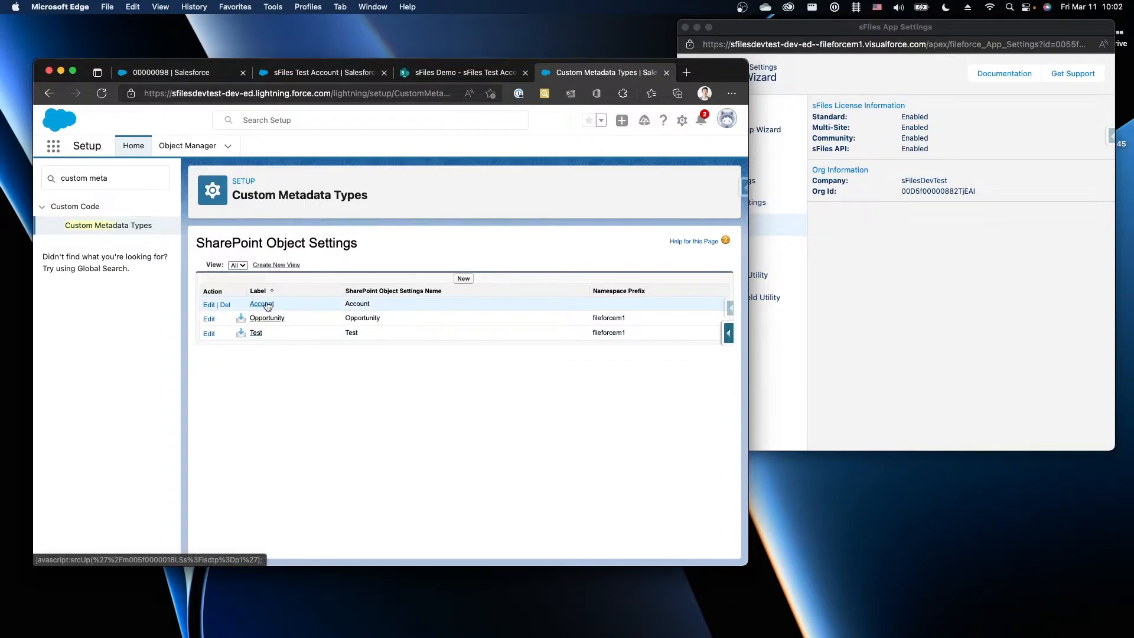
pyautogui.click(207, 305)
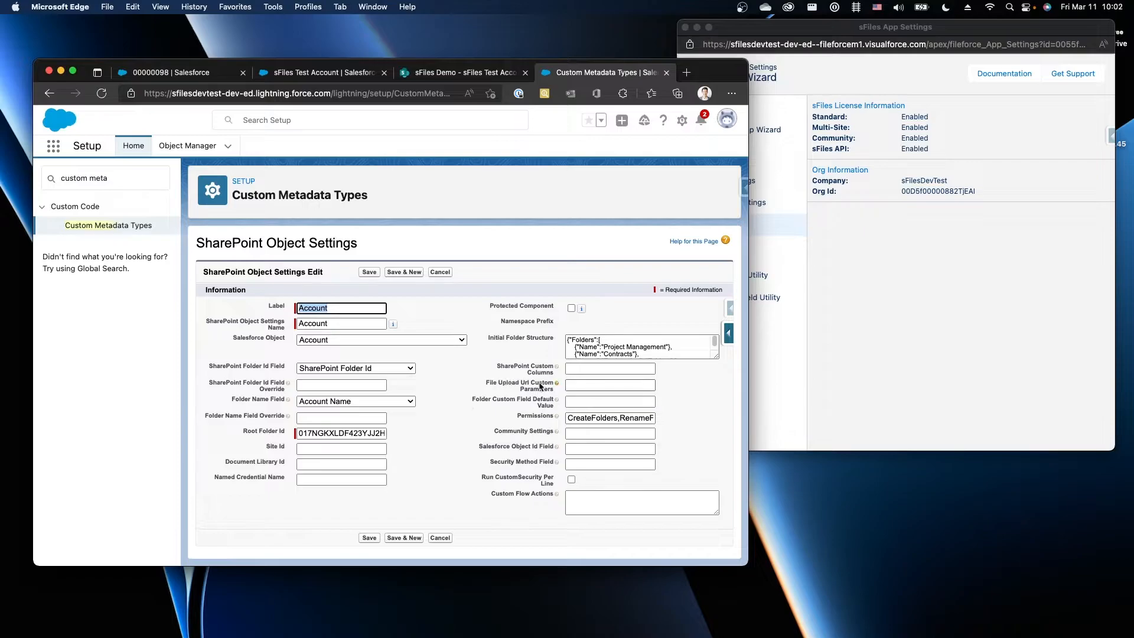
# Set Folder Custom Field Default Value to SalesforceId:[Id], save, and reopen the record
pyautogui.click(590, 402)
pyautogui.click(592, 412)
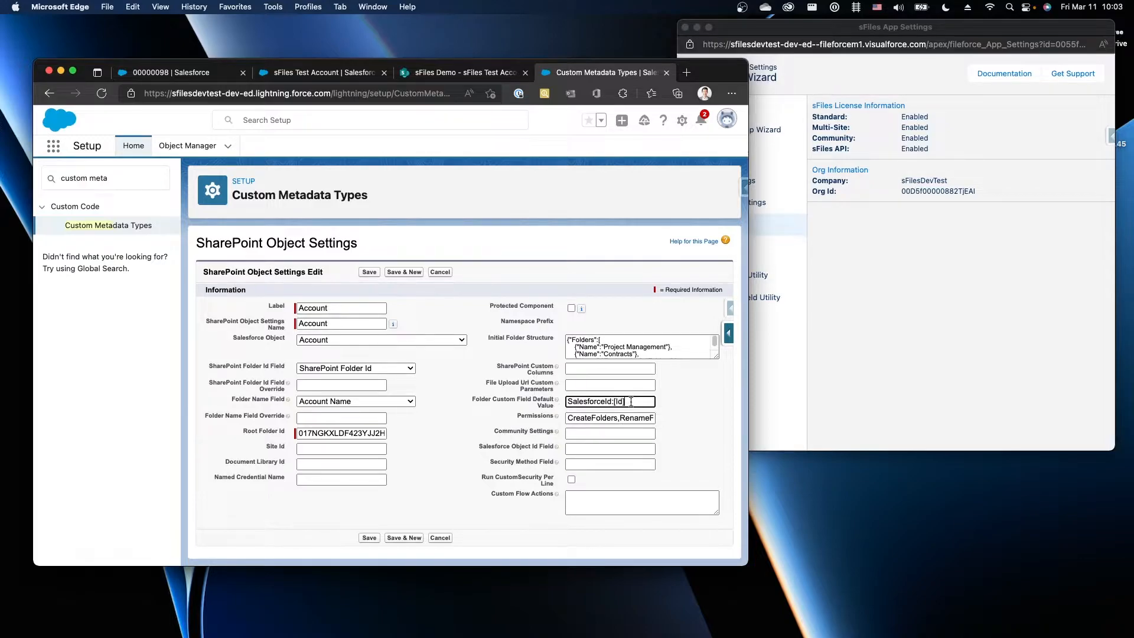
pyautogui.doubleClick(612, 402)
pyautogui.moveTo(571, 397); pyautogui.dragTo(614, 401)
pyautogui.click(614, 402)
pyautogui.moveTo(629, 402); pyautogui.dragTo(613, 401)
pyautogui.click(371, 274)
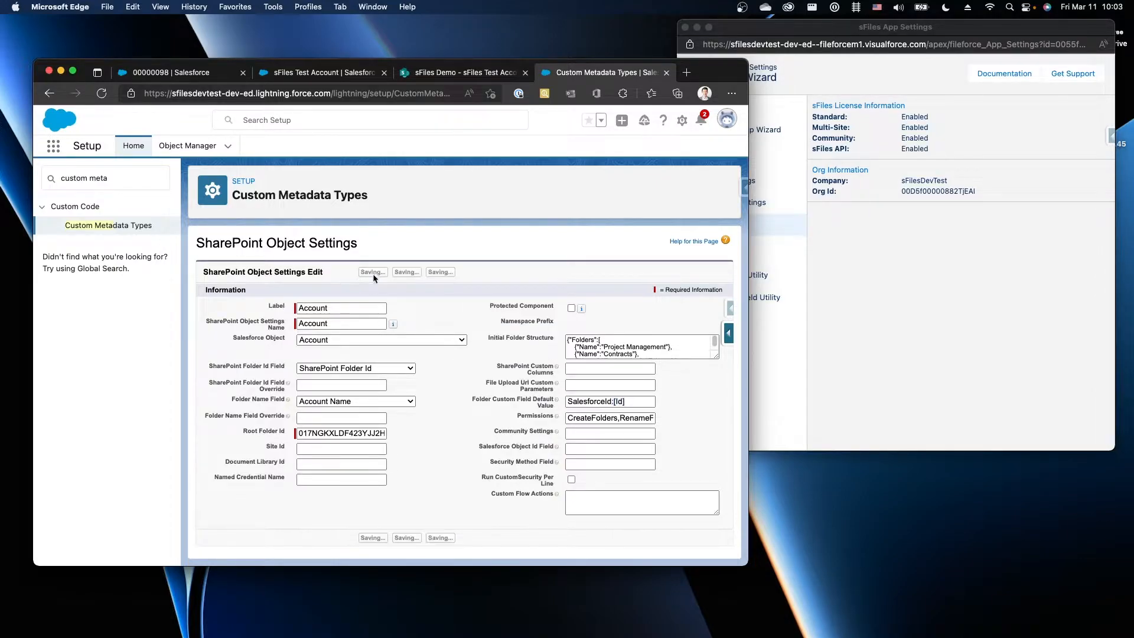
pyautogui.click(262, 307)
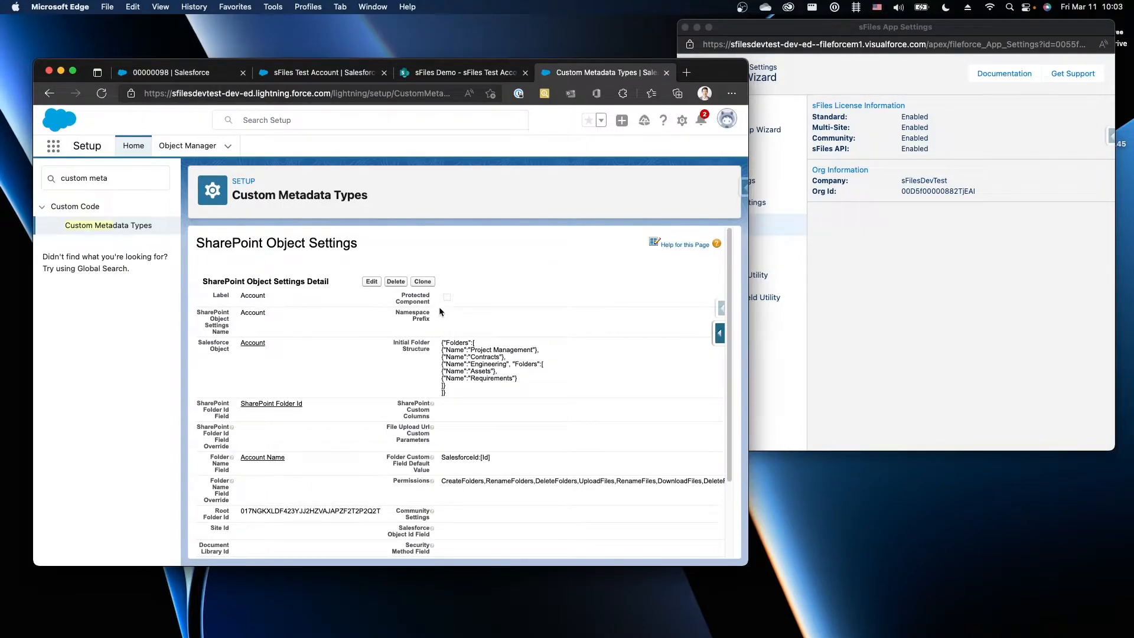
# Clone the Account record with Label 'Account Experience' and Name Account_Experience
pyautogui.click(423, 282)
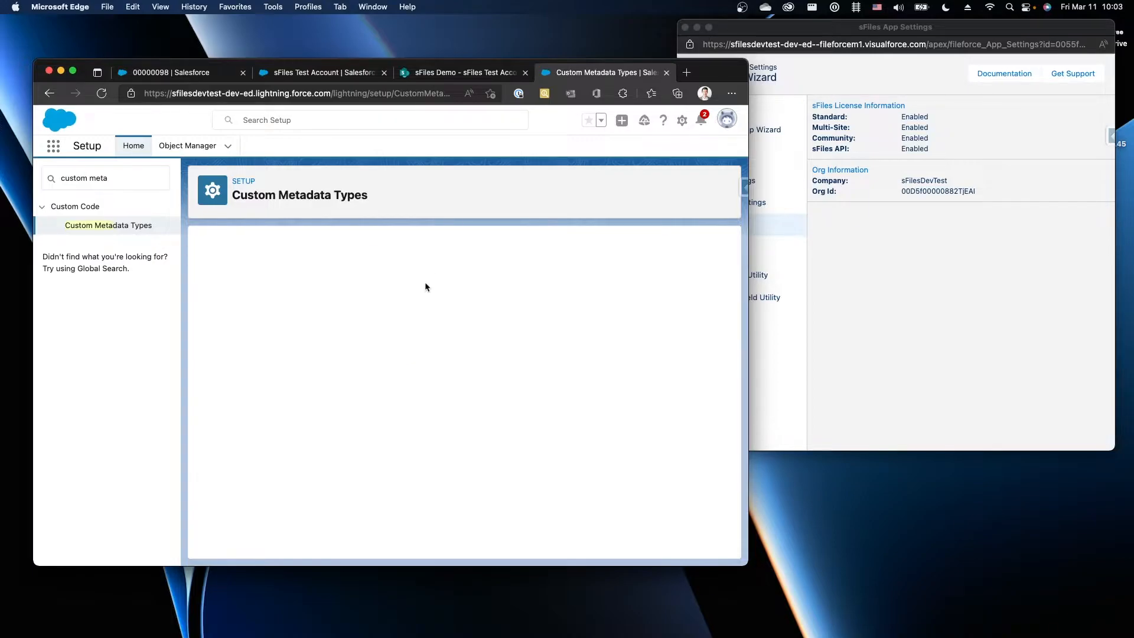
pyautogui.click(340, 309)
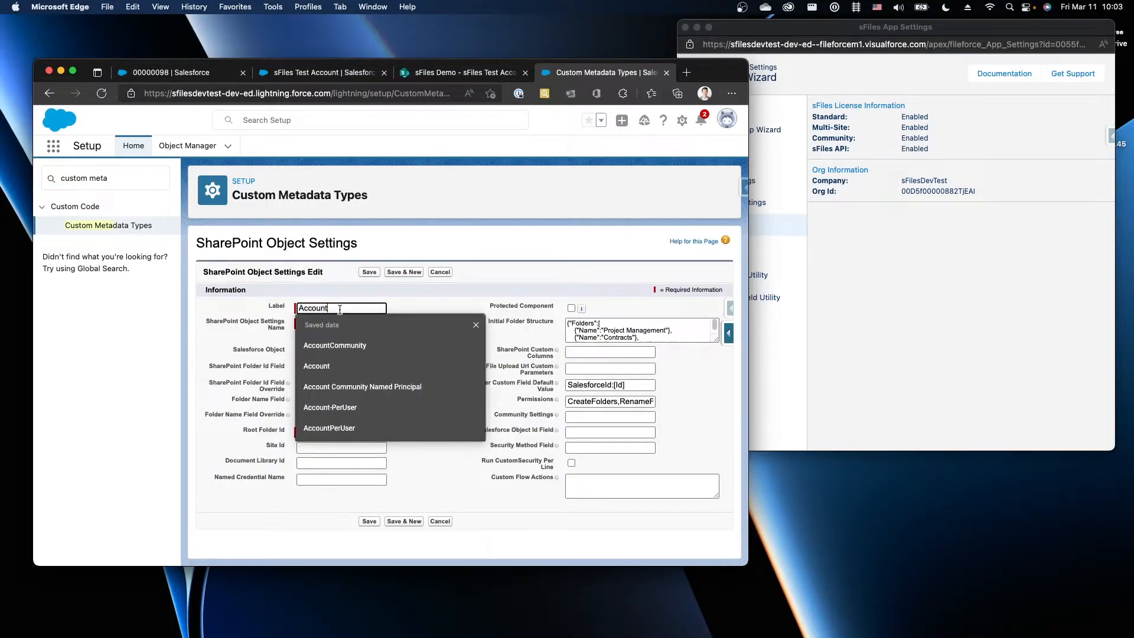
pyautogui.write('Experience')
pyautogui.press('Tab')
pyautogui.press('BackSpace')
pyautogui.click(329, 308)
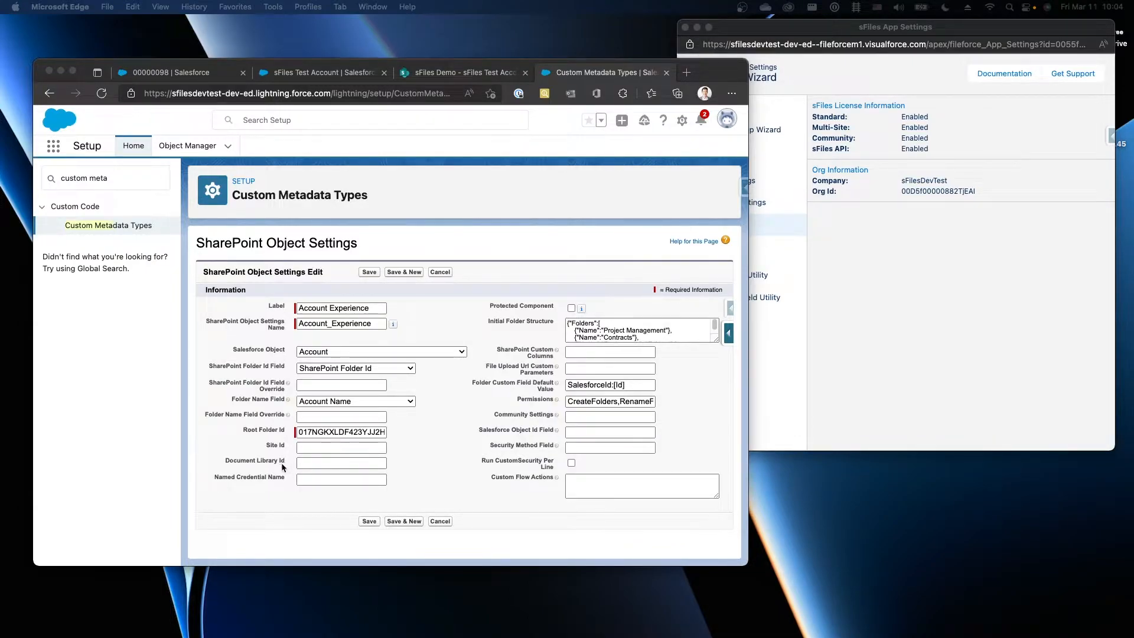
pyautogui.click(873, 368)
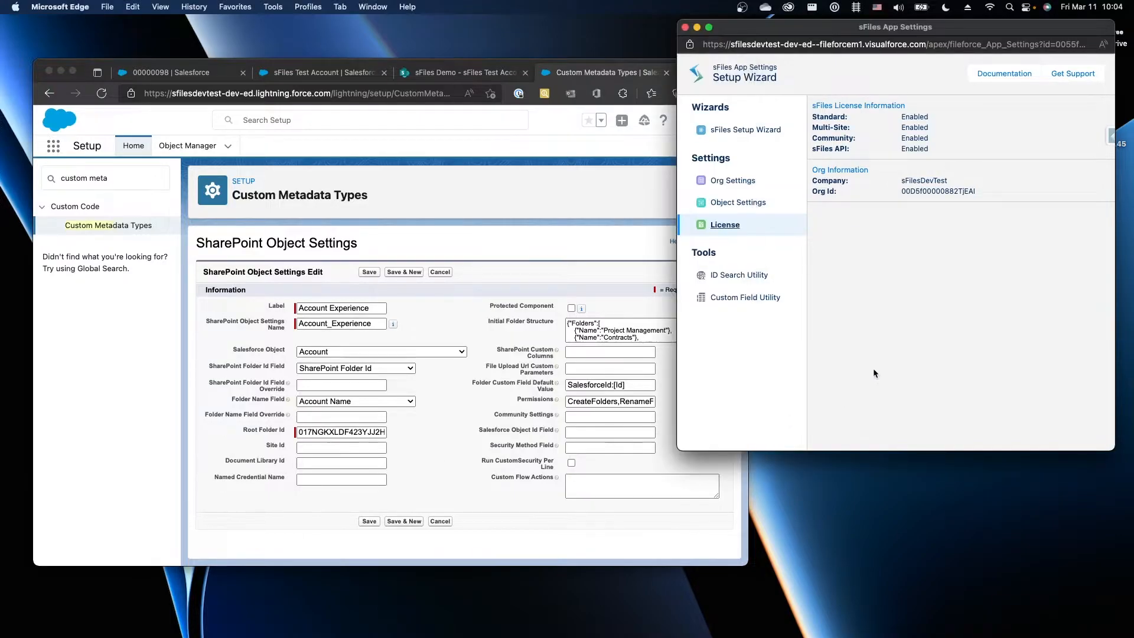
# Copy the sFiles Demo site ID from the ID Search Utility into the Site Id field
pyautogui.click(751, 277)
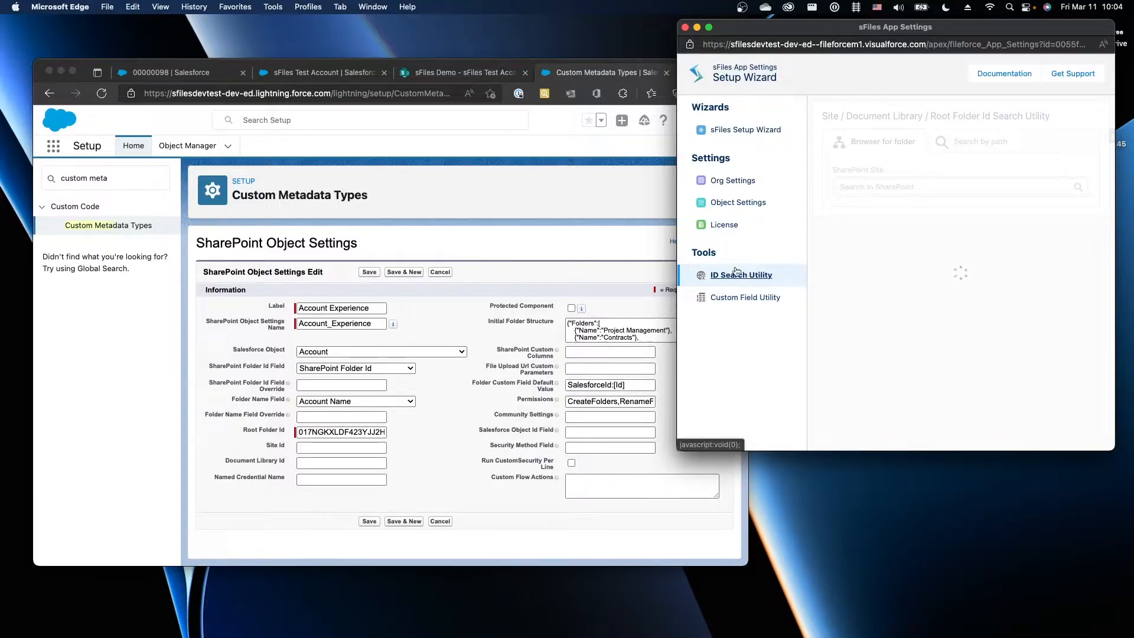
pyautogui.click(869, 187)
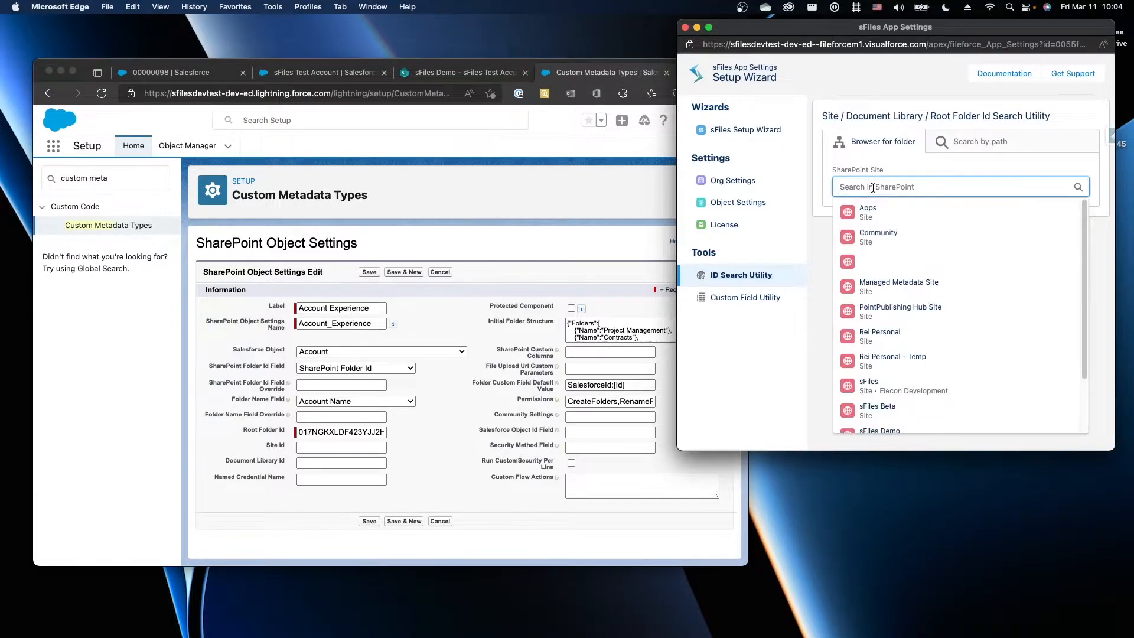
pyautogui.click(886, 428)
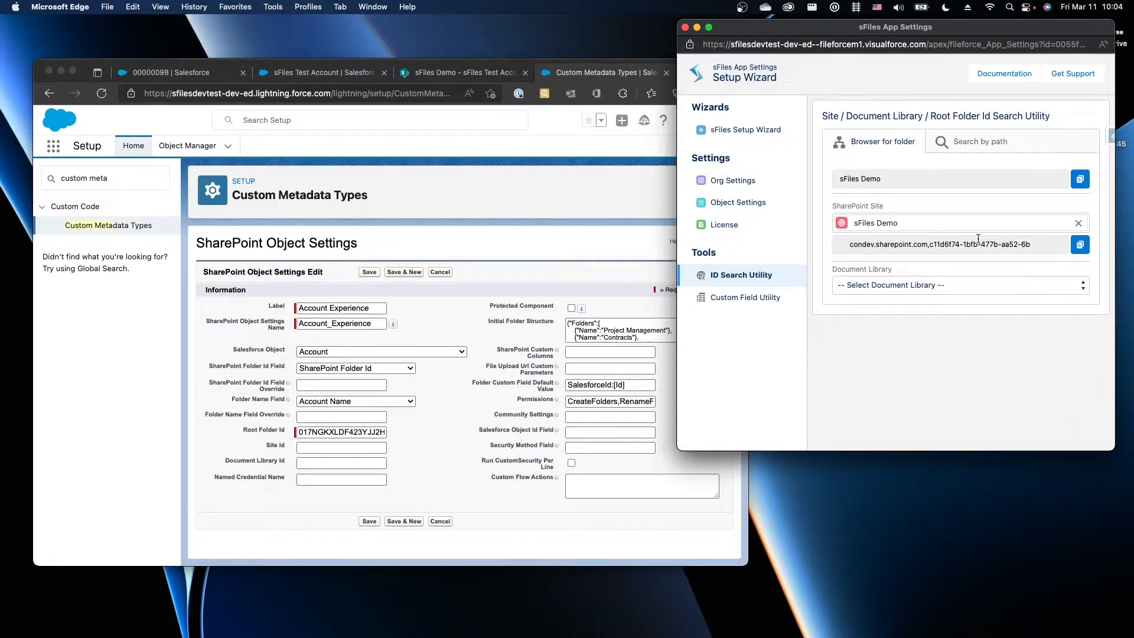
pyautogui.click(1080, 244)
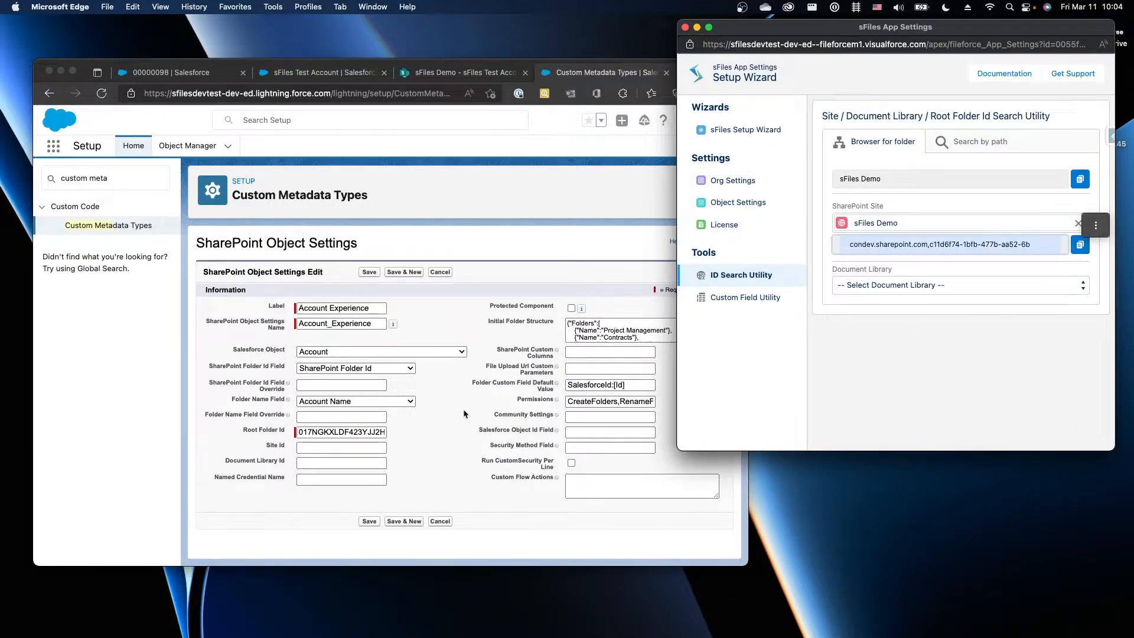
pyautogui.click(339, 448)
pyautogui.press('super+v')
# Copy the Documents library ID into the Document Library Id field
pyautogui.click(906, 290)
pyautogui.click(906, 290)
pyautogui.click(897, 299)
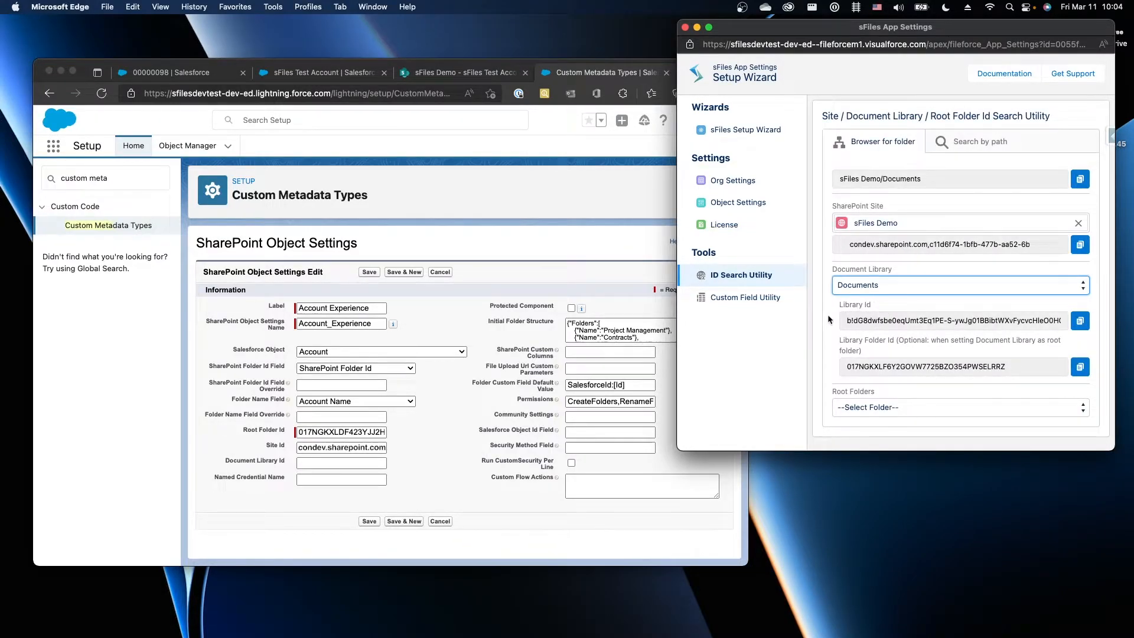
pyautogui.click(1080, 321)
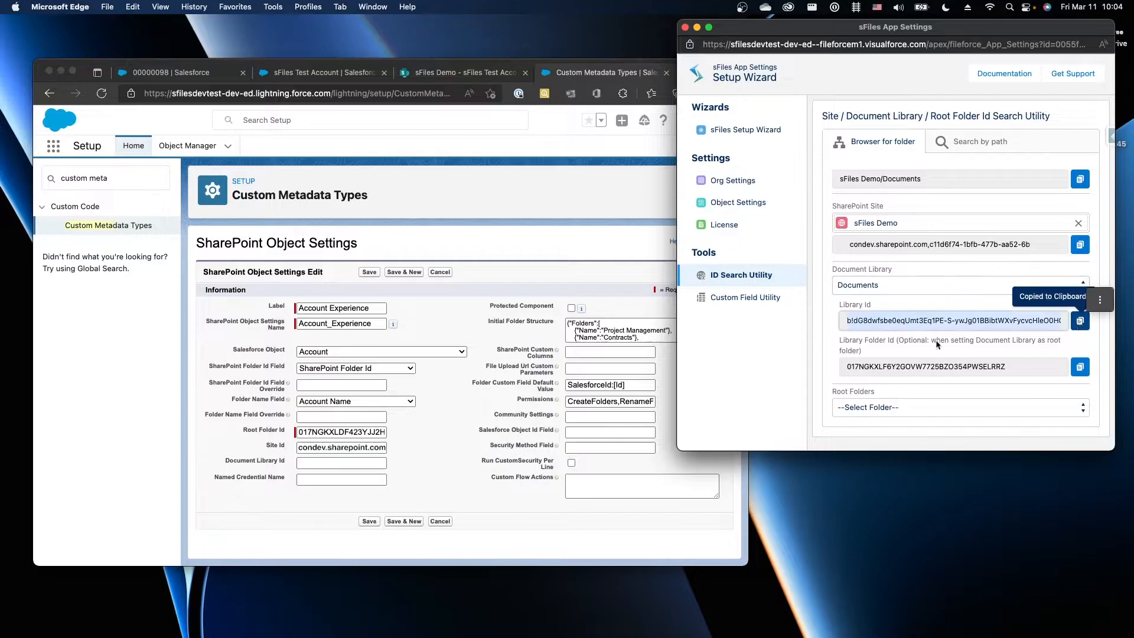
pyautogui.click(356, 463)
pyautogui.click(349, 478)
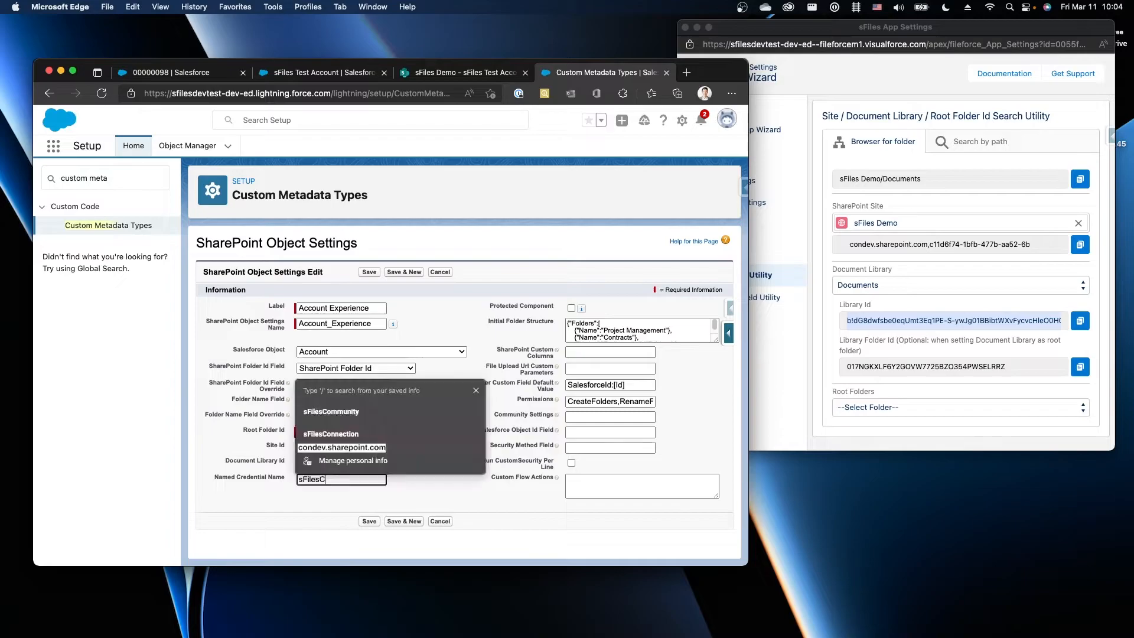
# Enter sFilesCommunity as the Named Credential Name
pyautogui.click(348, 479)
pyautogui.write('sFilesCommunity')
pyautogui.press('Tab')
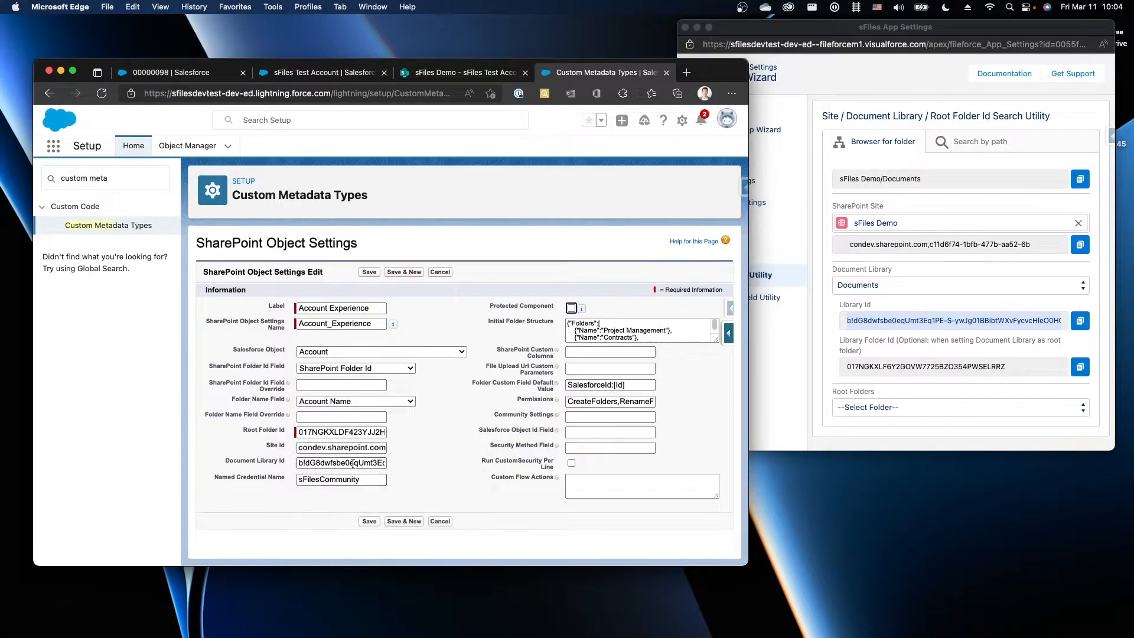
pyautogui.click(449, 457)
# Fill SharePoint Custom Columns with the saved File Size:Size value
pyautogui.click(571, 351)
pyautogui.click(557, 340)
pyautogui.click(567, 349)
pyautogui.click(512, 388)
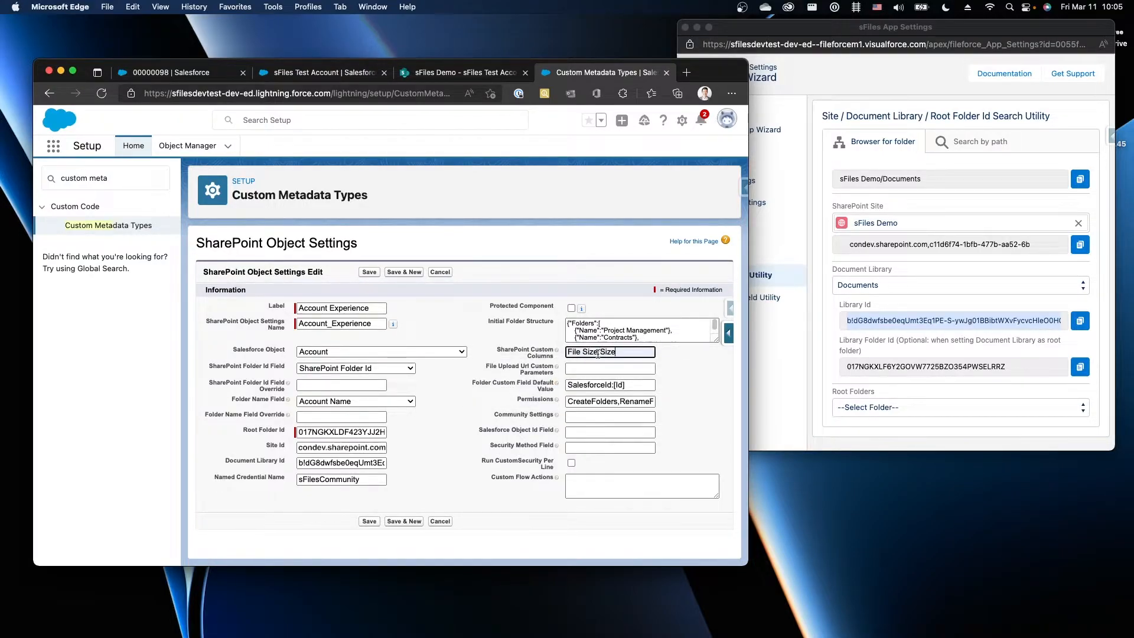
pyautogui.moveTo(600, 352)
pyautogui.mouseDown()
pyautogui.moveTo(565, 353)
pyautogui.moveTo(614, 351)
pyautogui.mouseUp()
pyautogui.click(775, 352)
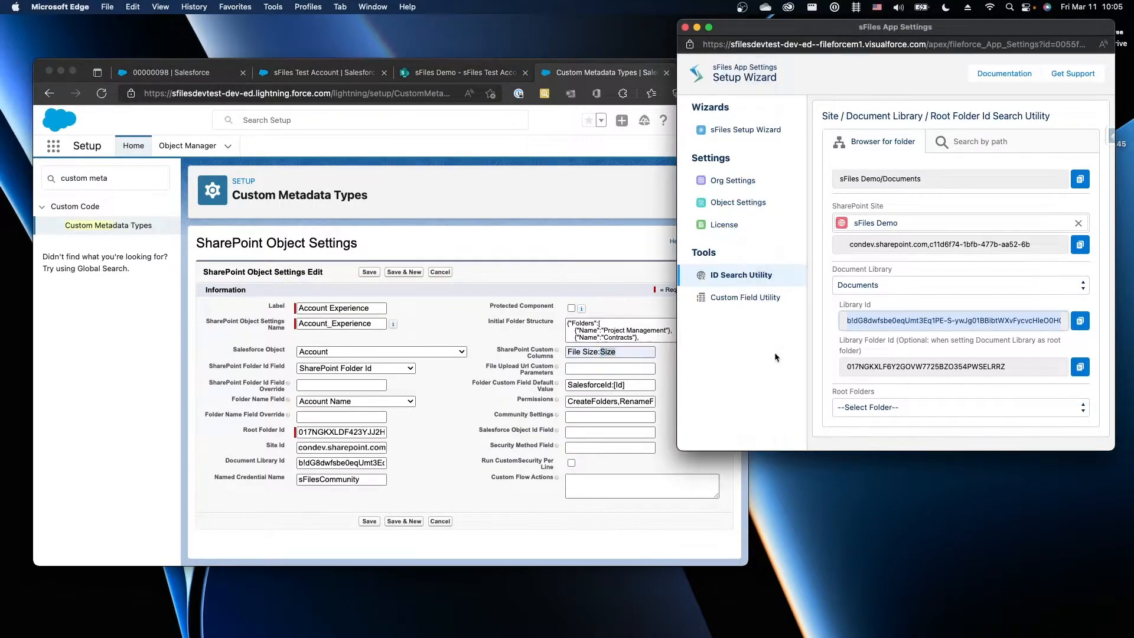
# Check the SharePoint column API names against the Size entry in custom columns
pyautogui.click(756, 307)
pyautogui.scroll(-5, 841, 273)
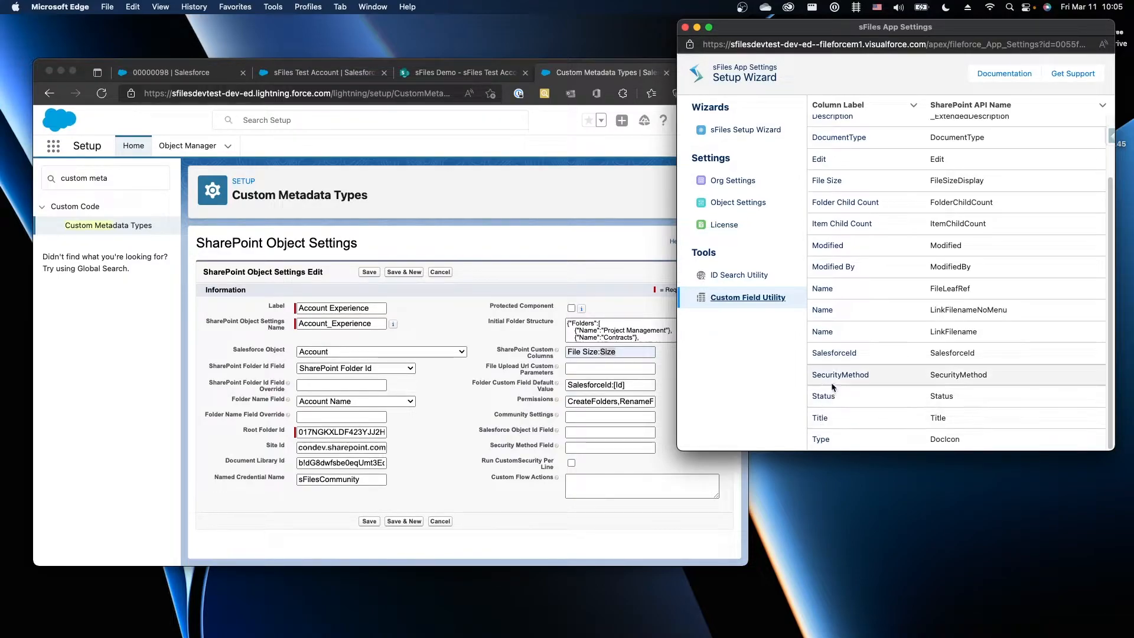
pyautogui.scroll(5, 831, 384)
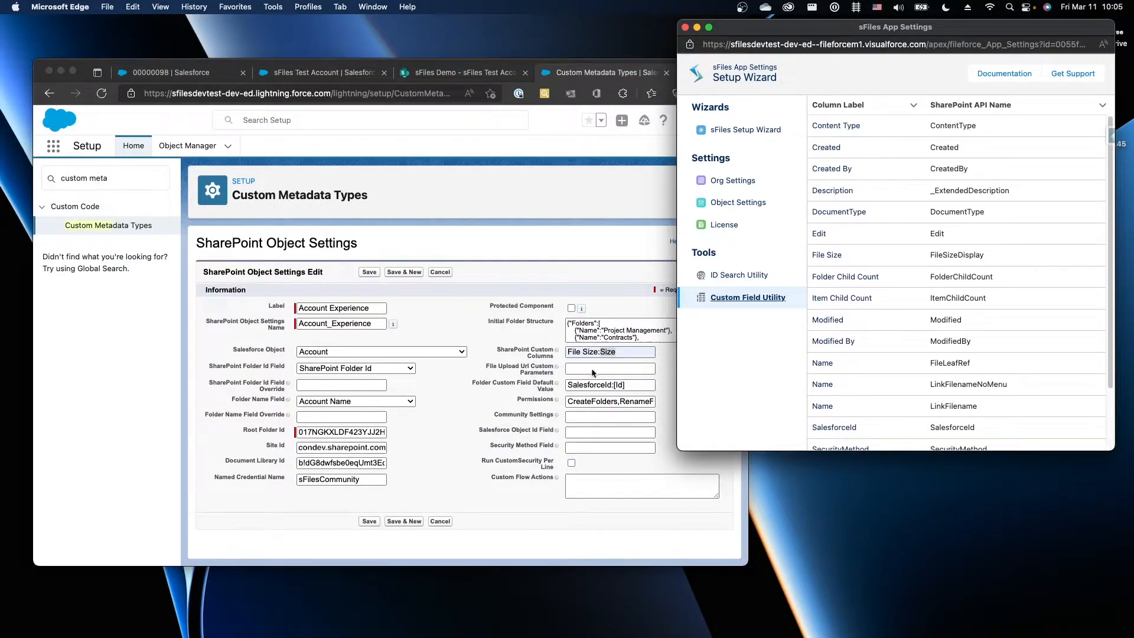
pyautogui.doubleClick(606, 353)
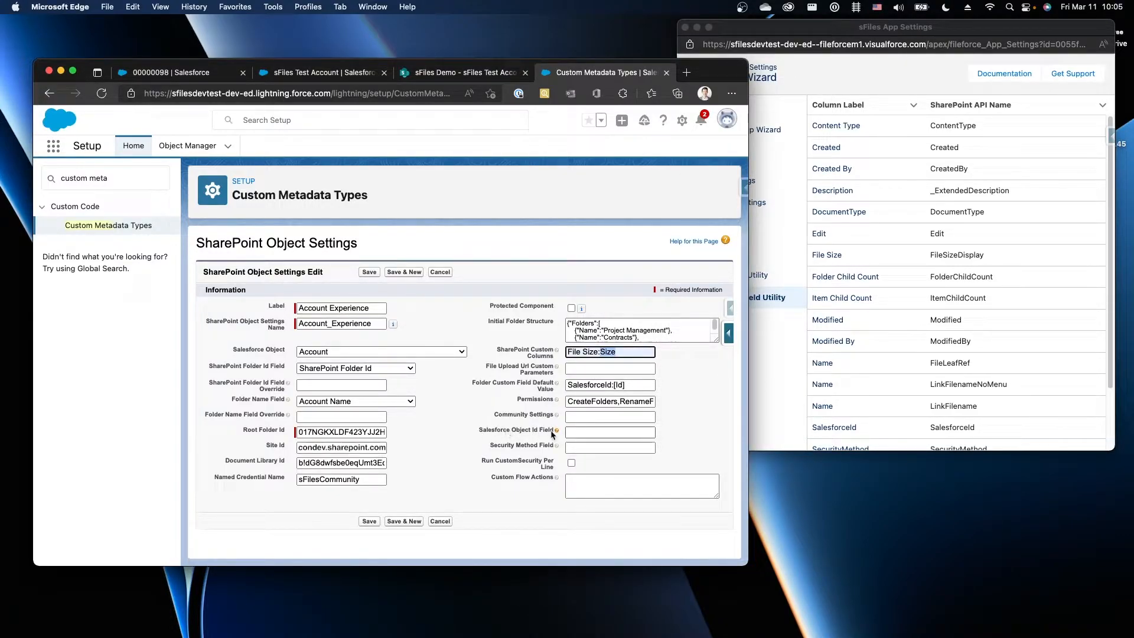
# Set Salesforce Object Id Field to SalesforceId, leave per-line custom security off, and save
pyautogui.moveTo(557, 431)
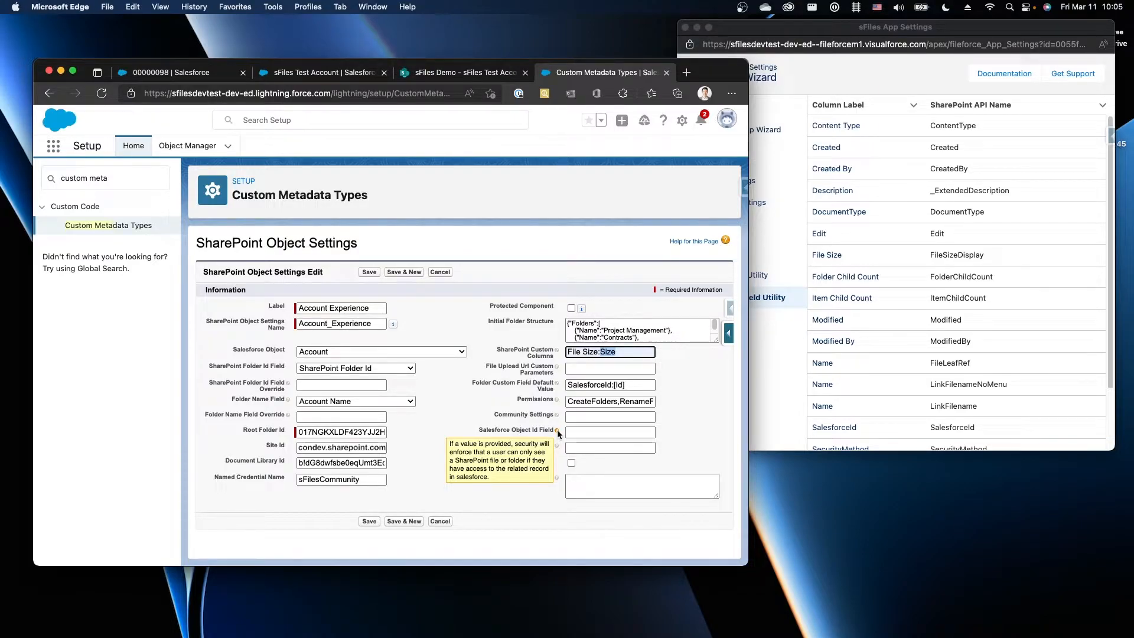
pyautogui.click(587, 433)
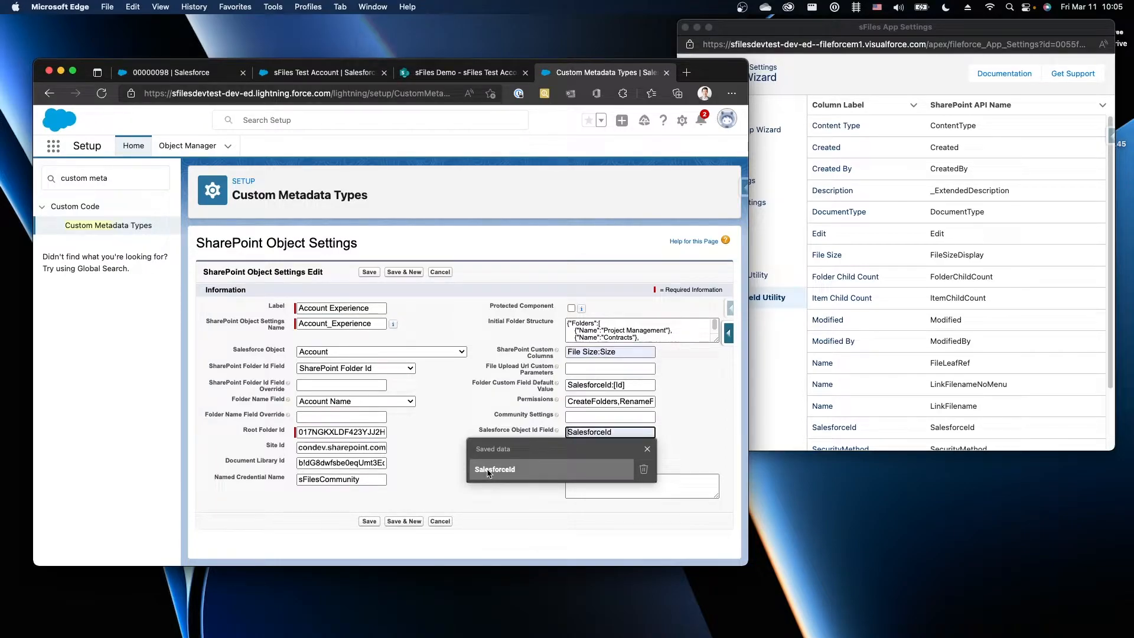
pyautogui.click(488, 472)
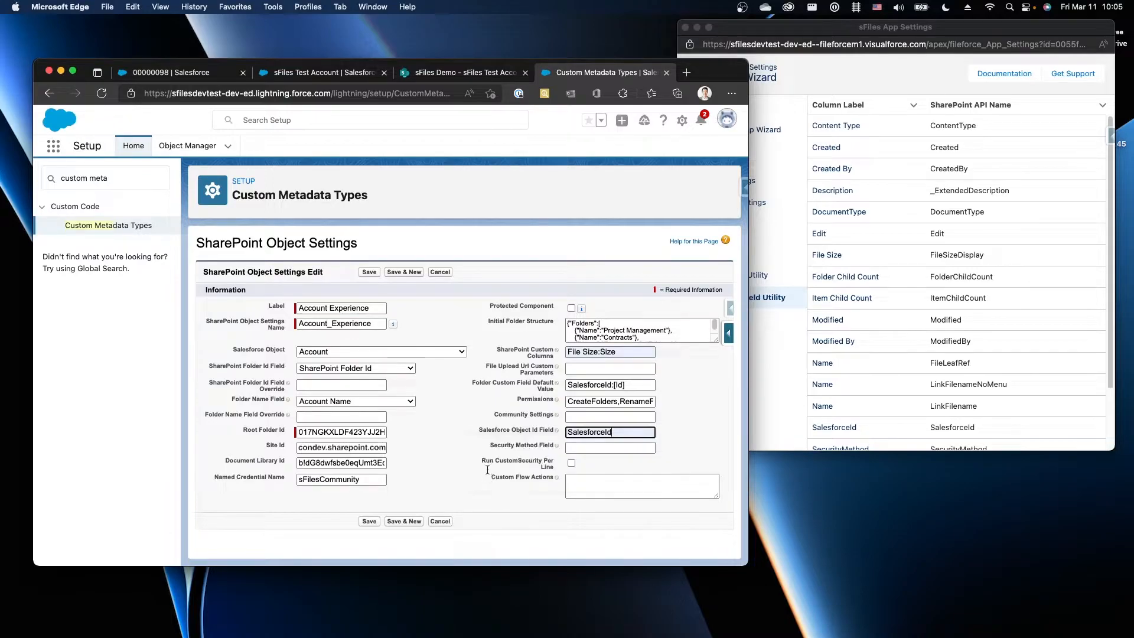
pyautogui.click(486, 462)
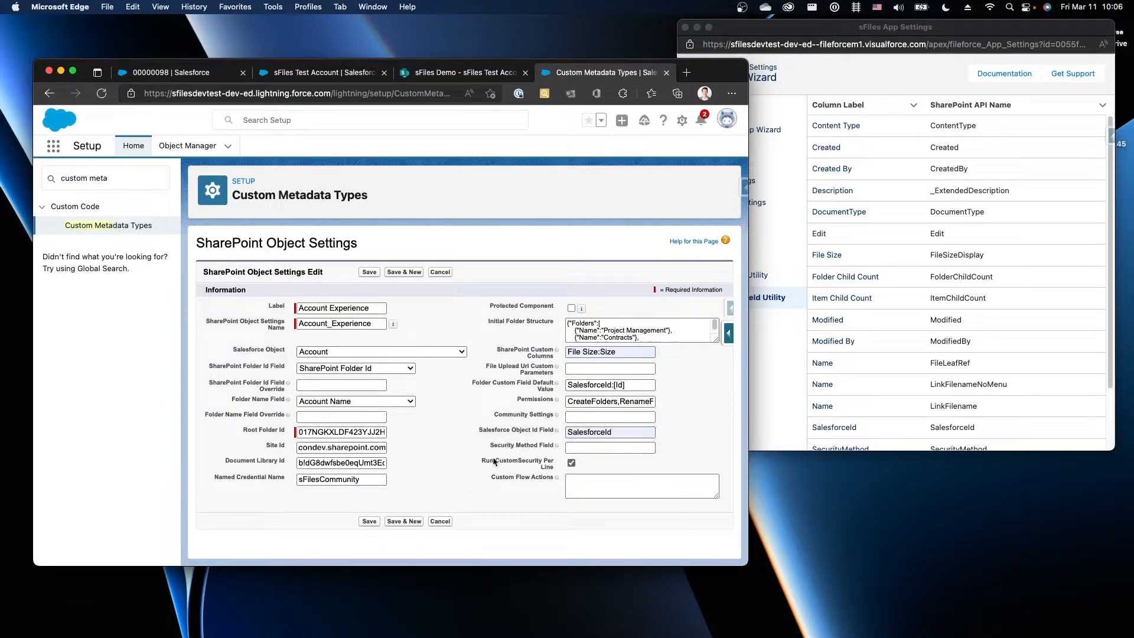
pyautogui.click(571, 463)
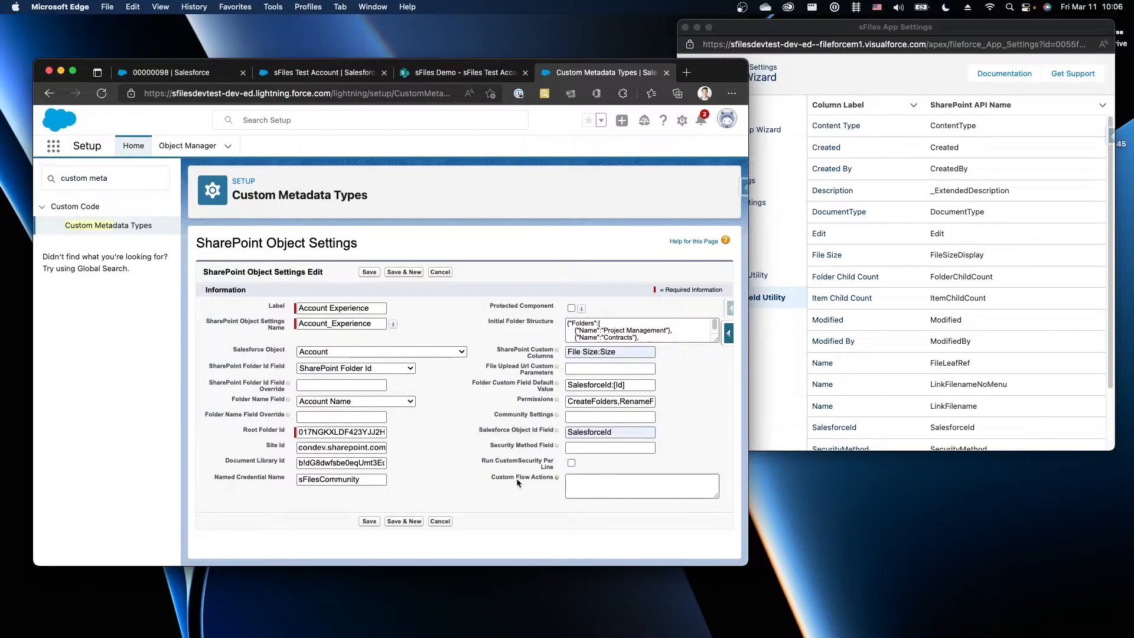
pyautogui.click(370, 521)
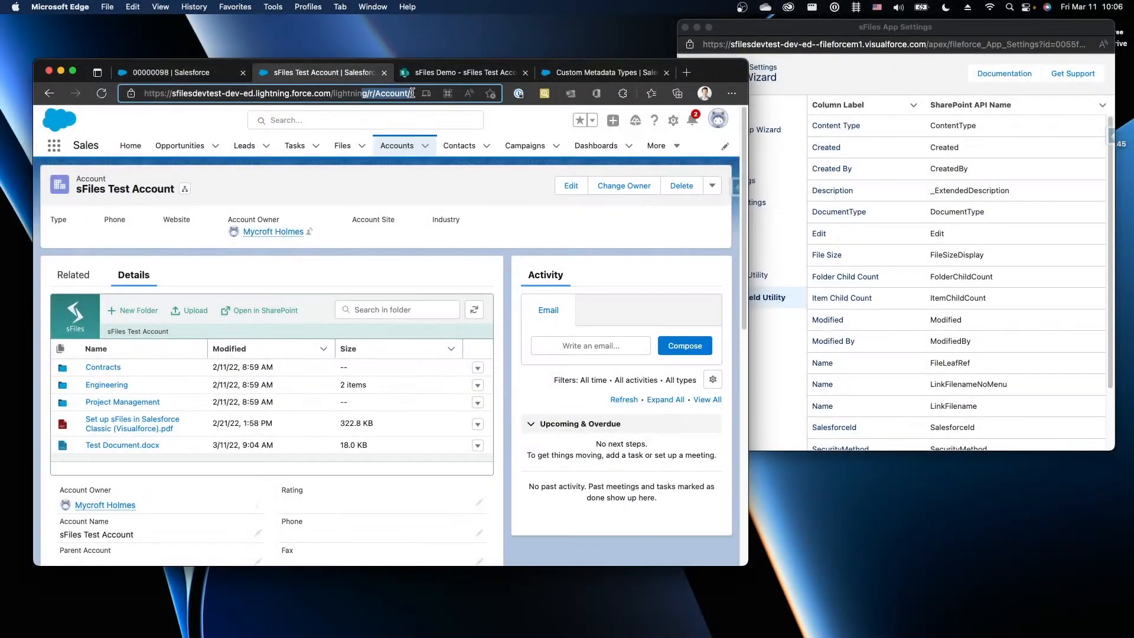
# Copy the account's record ID and open the SharePoint Accounts folder in grid view
pyautogui.moveTo(354, 93); pyautogui.dragTo(425, 93)
pyautogui.doubleClick(361, 92)
pyautogui.press('super+c')
pyautogui.click(441, 72)
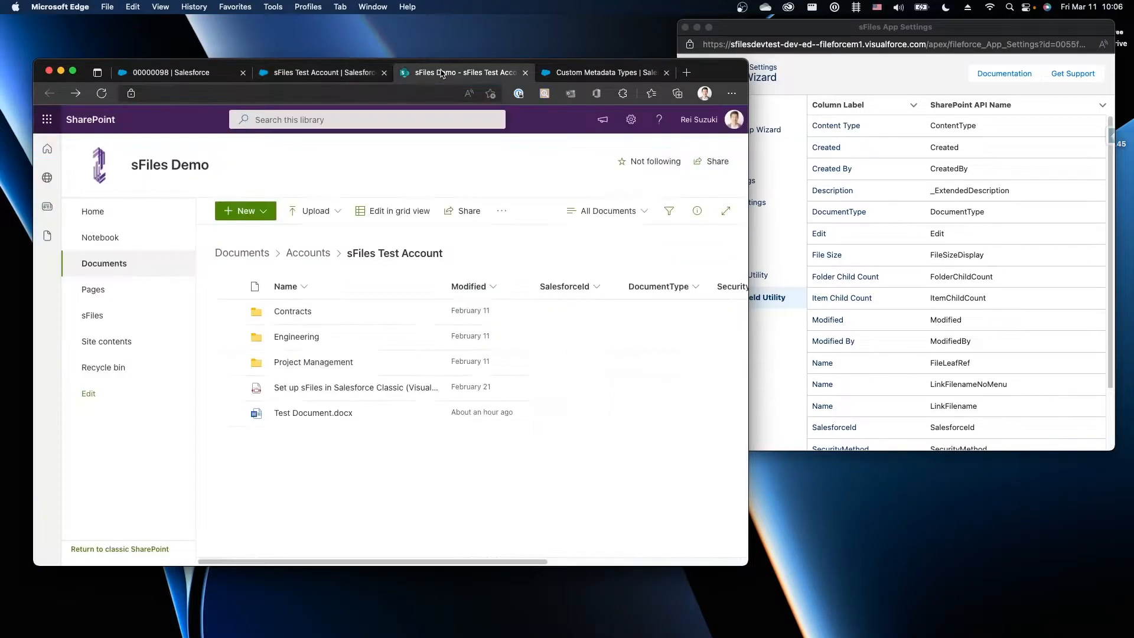
pyautogui.click(305, 256)
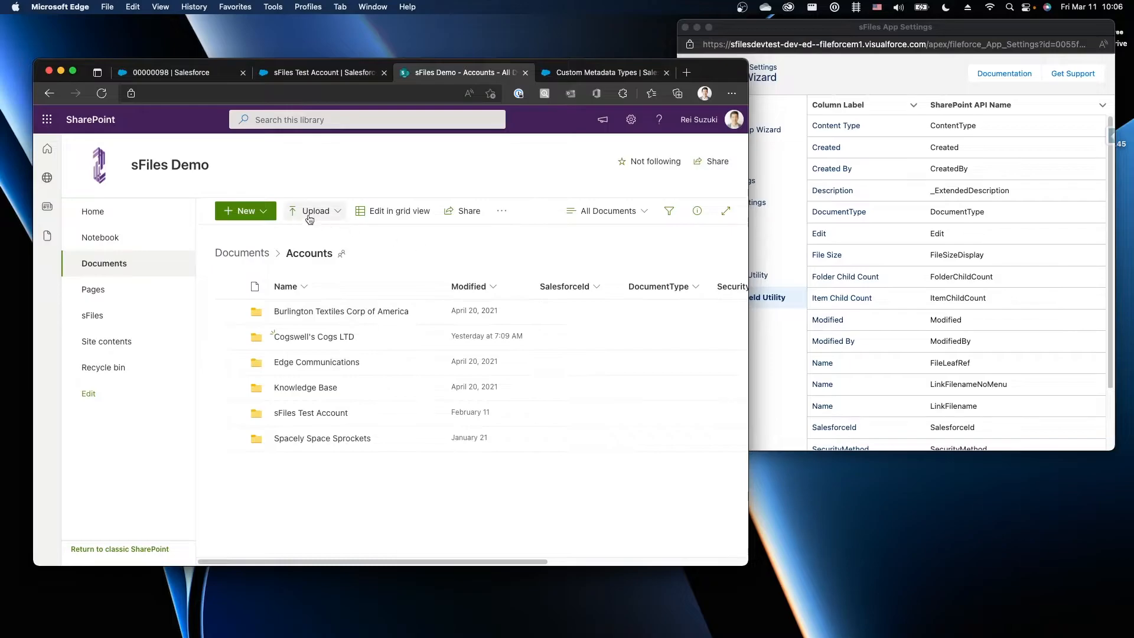
pyautogui.click(363, 214)
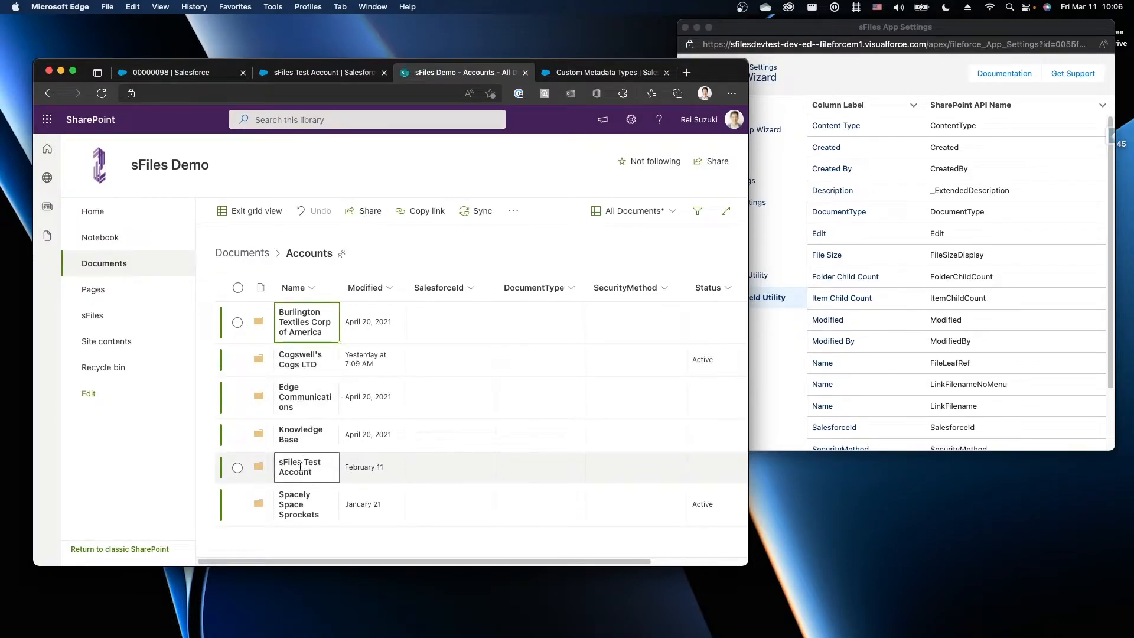
# Paste the record ID into sFiles Test Account's SalesforceId, exit grid view, and return to Salesforce
pyautogui.click(416, 469)
pyautogui.click(421, 468)
pyautogui.press('super+v')
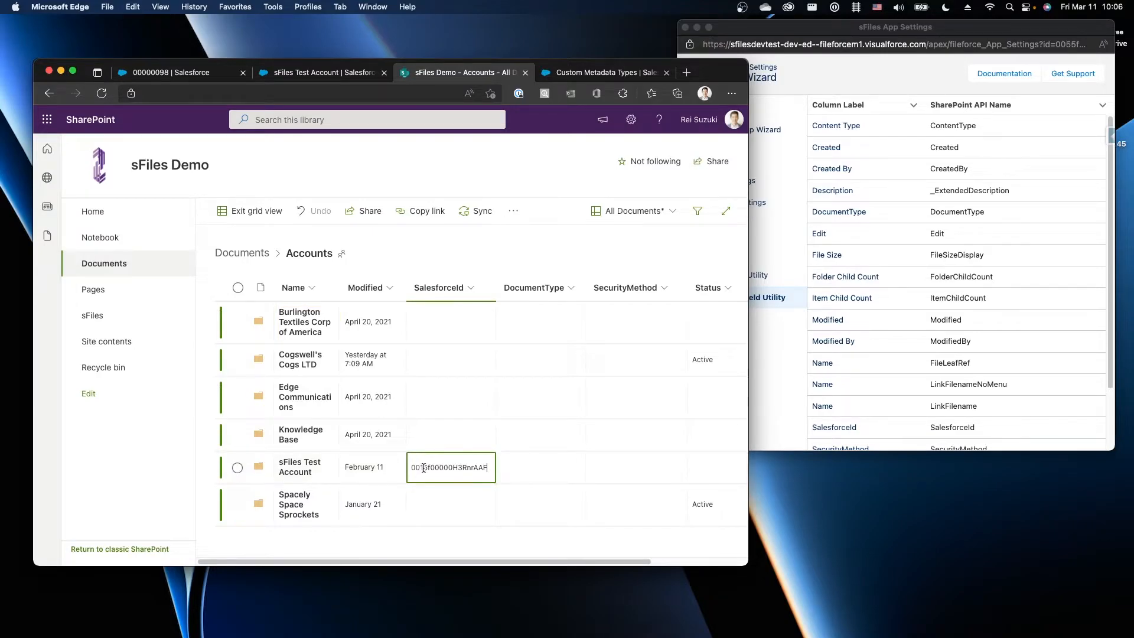
pyautogui.click(251, 214)
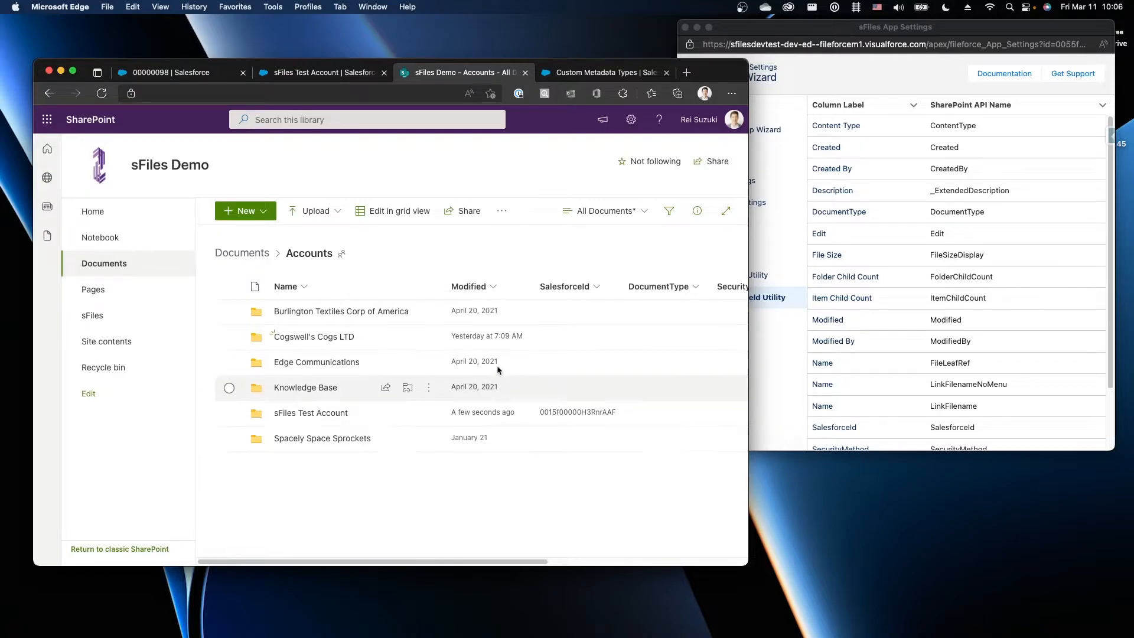
pyautogui.click(311, 79)
pyautogui.moveTo(839, 27); pyautogui.dragTo(801, 249)
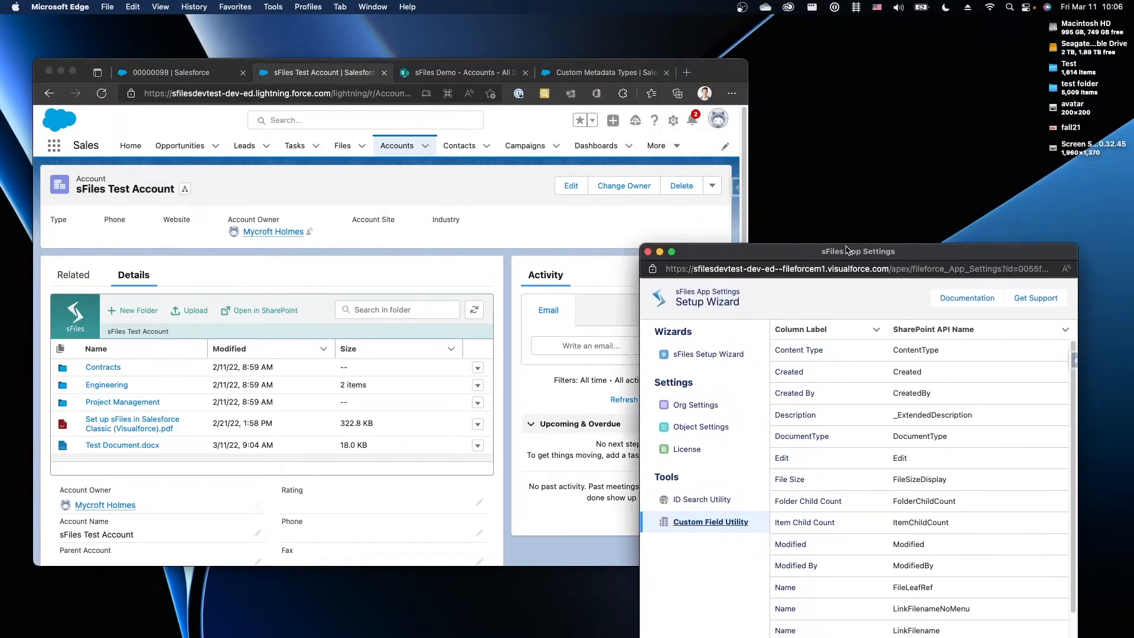
# Drop fall21.png from the desktop onto the account's sFiles panel and verify it in SharePoint
pyautogui.moveTo(1072, 127); pyautogui.dragTo(307, 450)
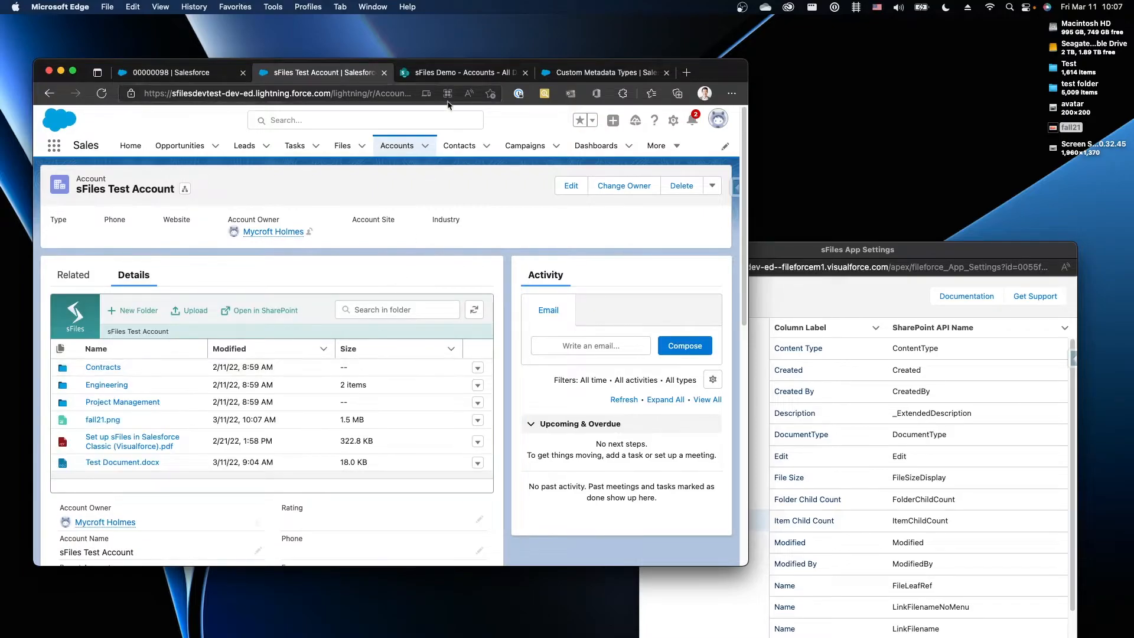
pyautogui.click(458, 72)
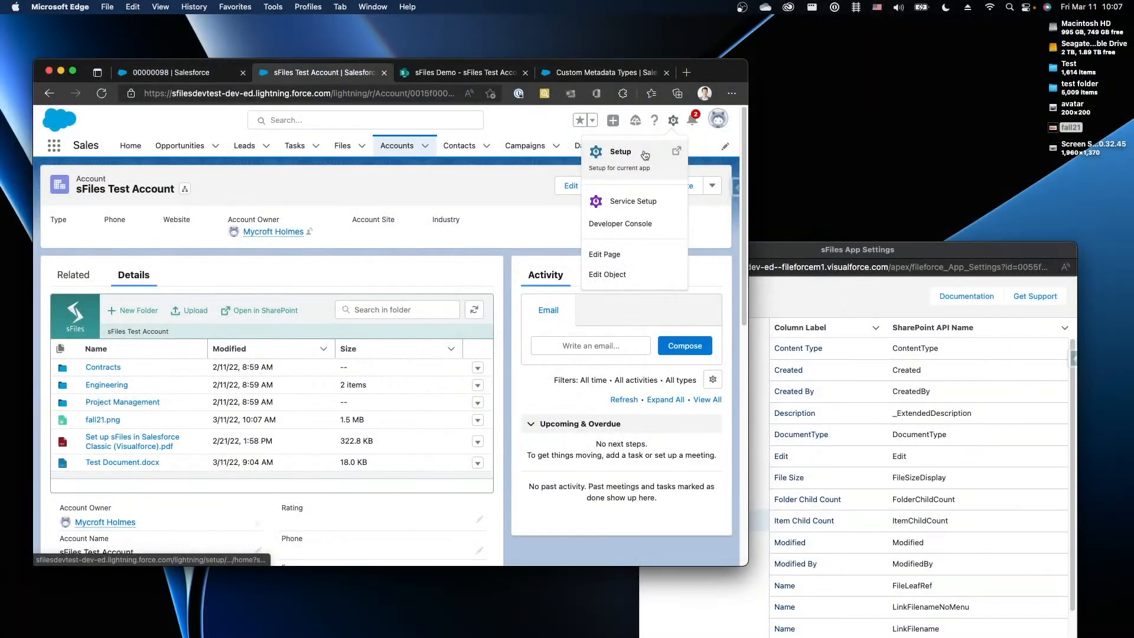
# Open the sFiles Experience Test site's Account Detail page in Experience Builder
pyautogui.click(578, 74)
pyautogui.click(152, 180)
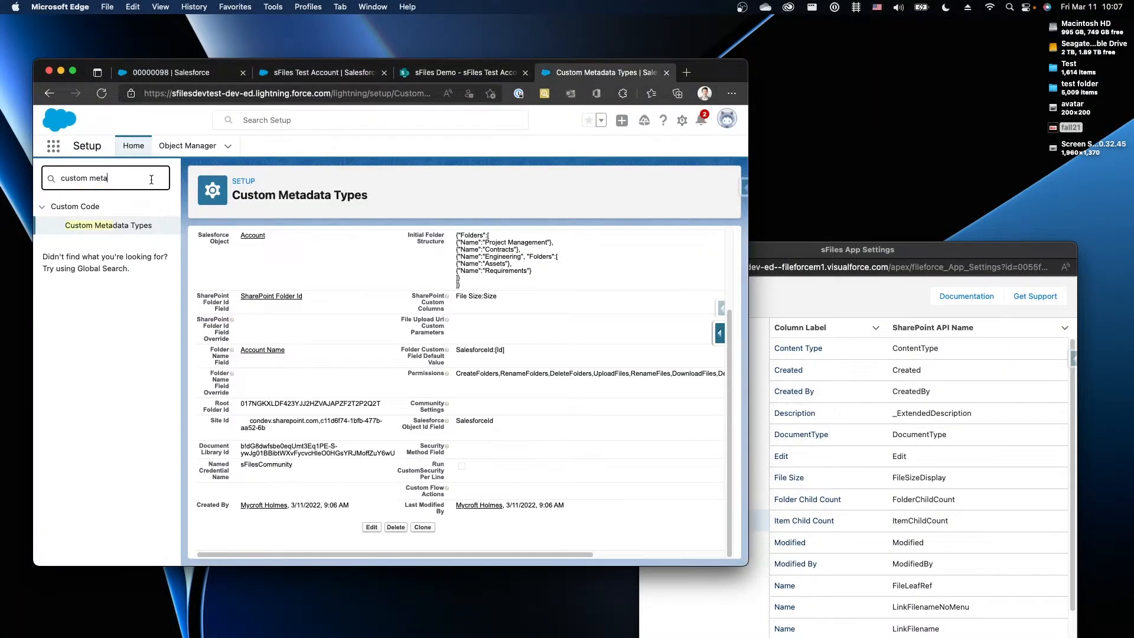
pyautogui.press('super+a')
pyautogui.write('experience')
pyautogui.click(88, 273)
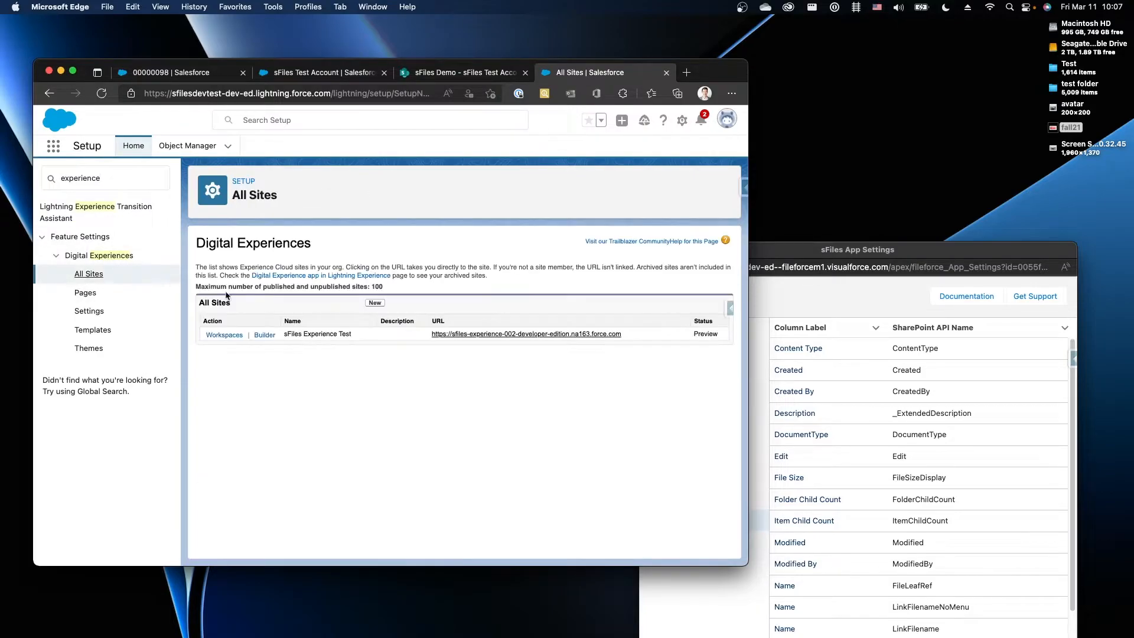
pyautogui.click(265, 335)
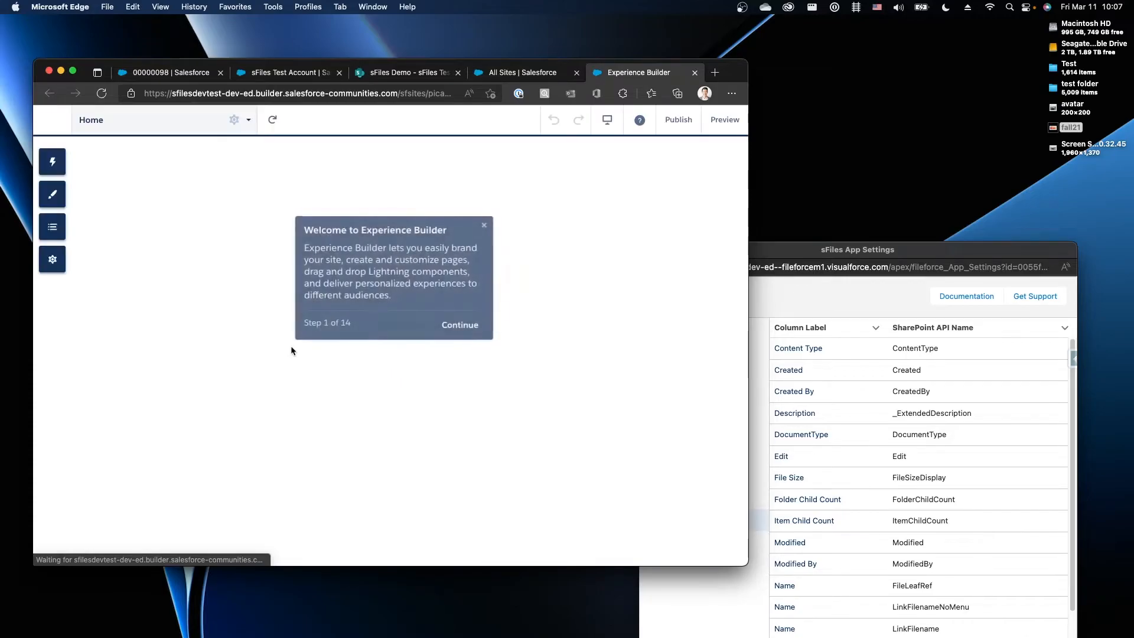
pyautogui.click(481, 225)
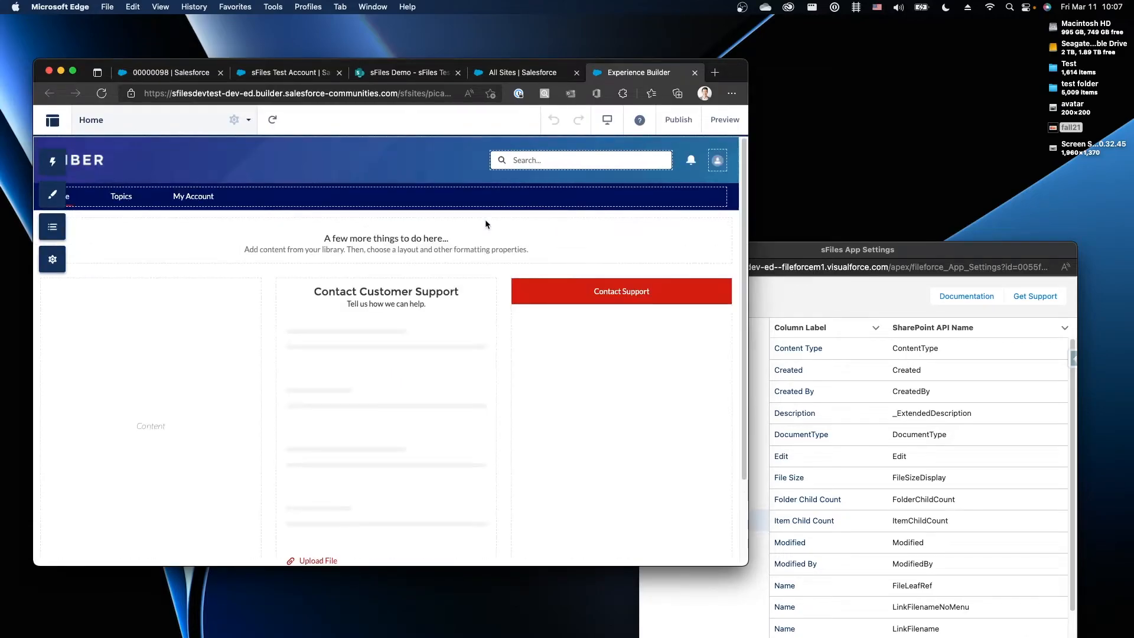
pyautogui.click(131, 121)
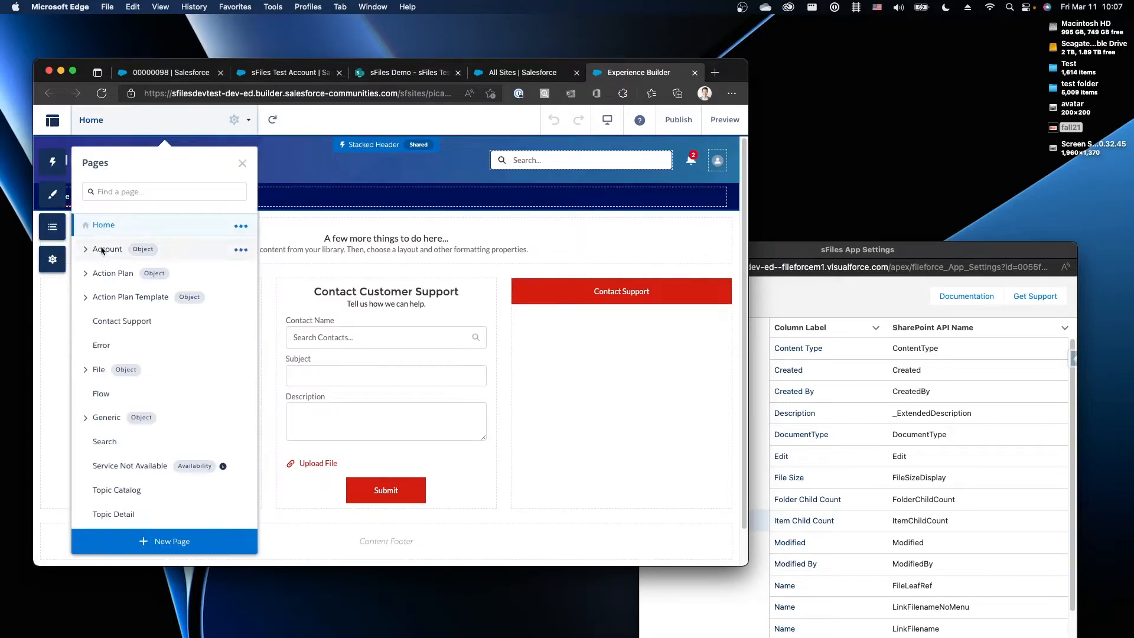
pyautogui.click(86, 249)
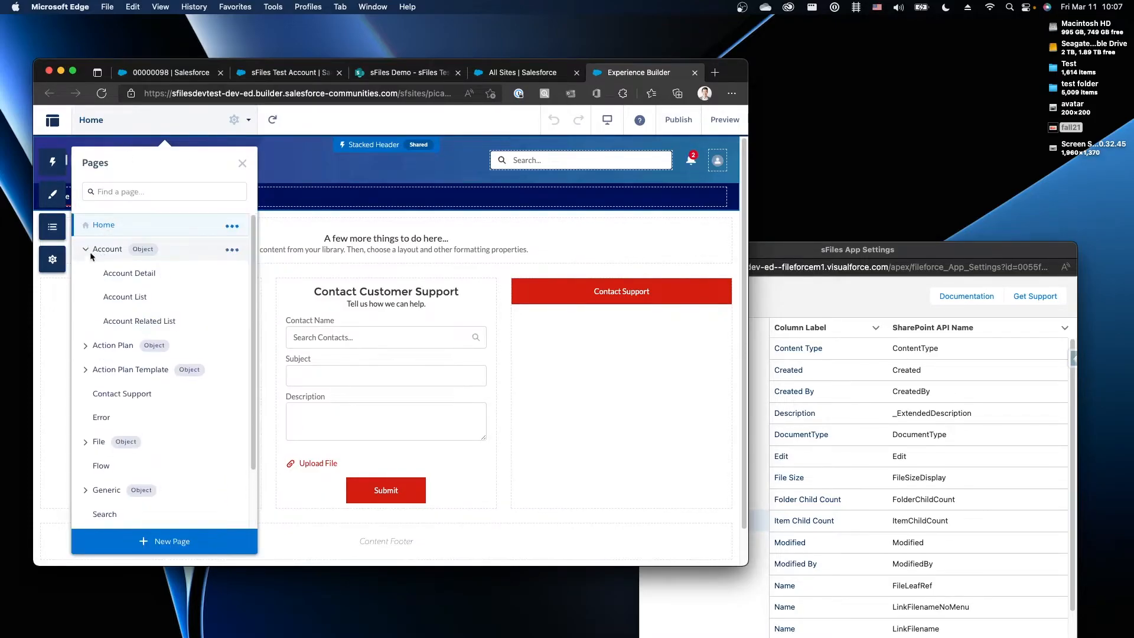
pyautogui.click(112, 276)
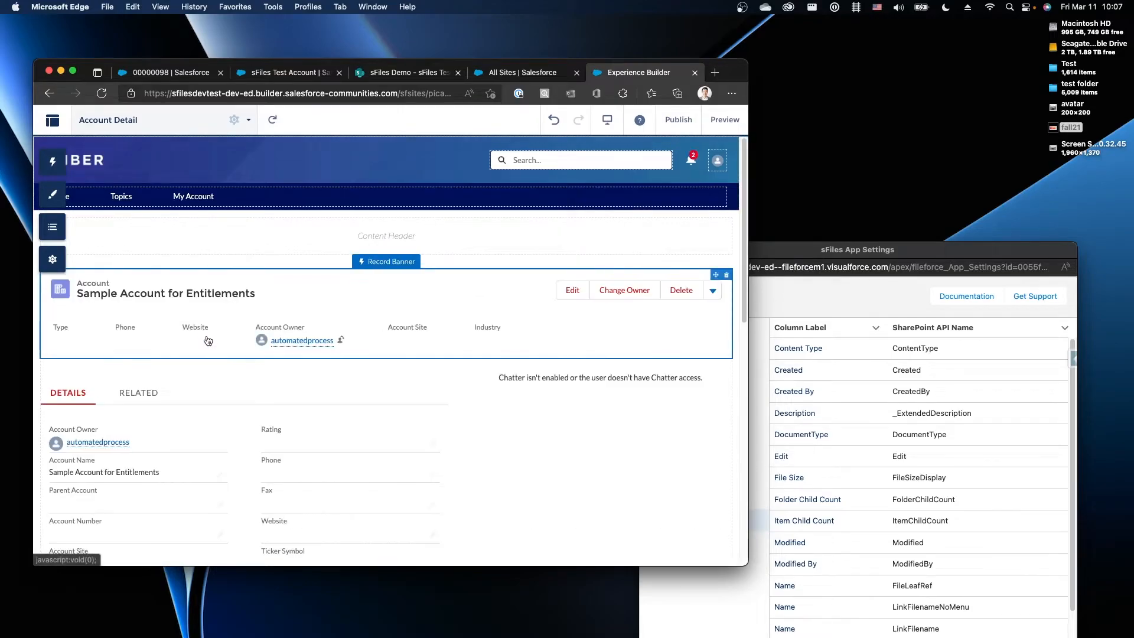
# Drag the sFiles List View component onto the Account Detail page
pyautogui.click(52, 162)
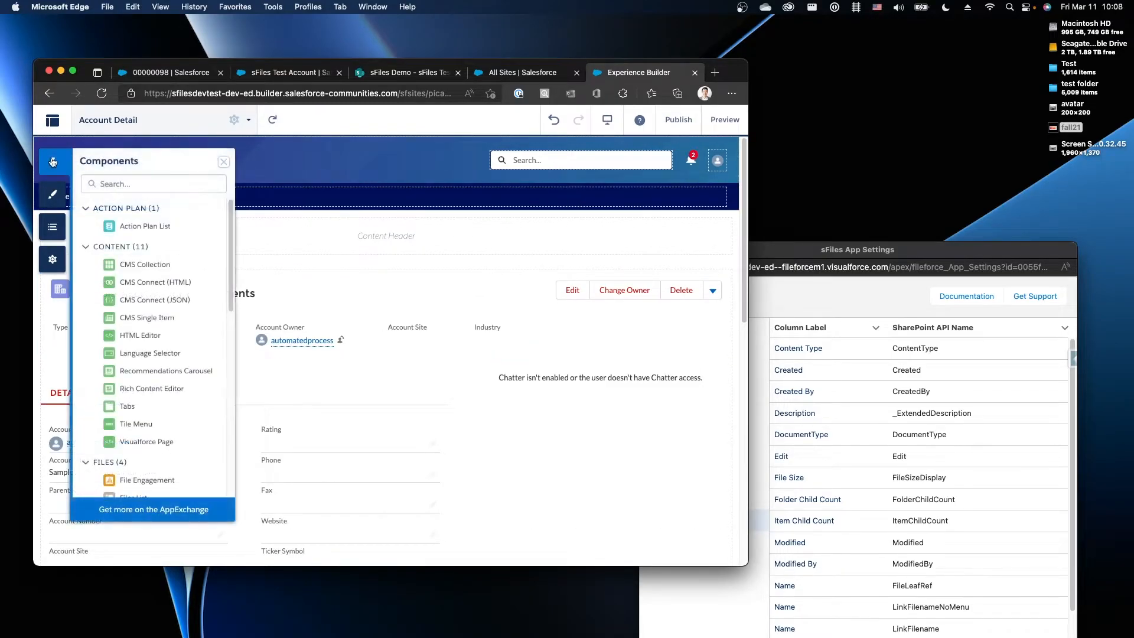
pyautogui.scroll(-10, 151, 280)
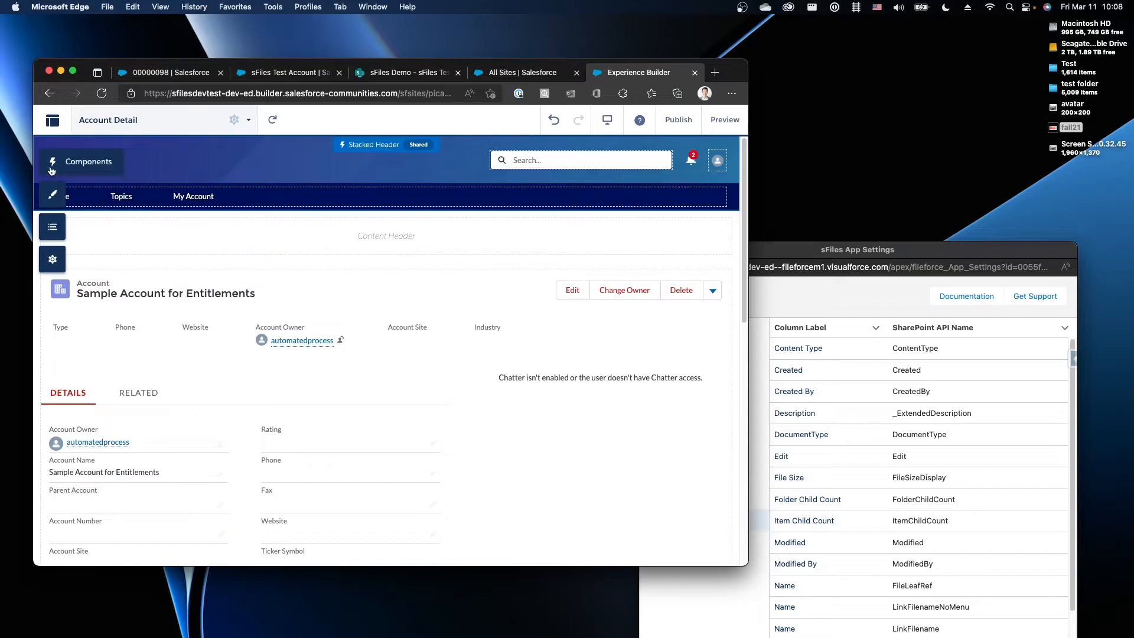
pyautogui.click(52, 163)
pyautogui.moveTo(145, 460); pyautogui.dragTo(381, 377)
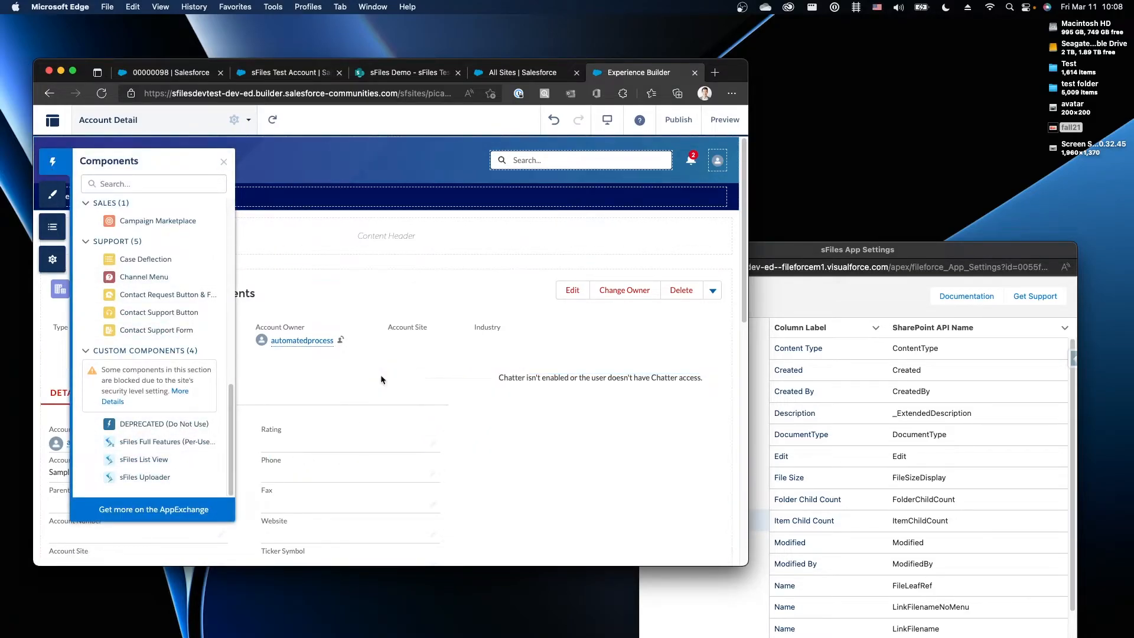
pyautogui.moveTo(149, 165); pyautogui.dragTo(659, 167)
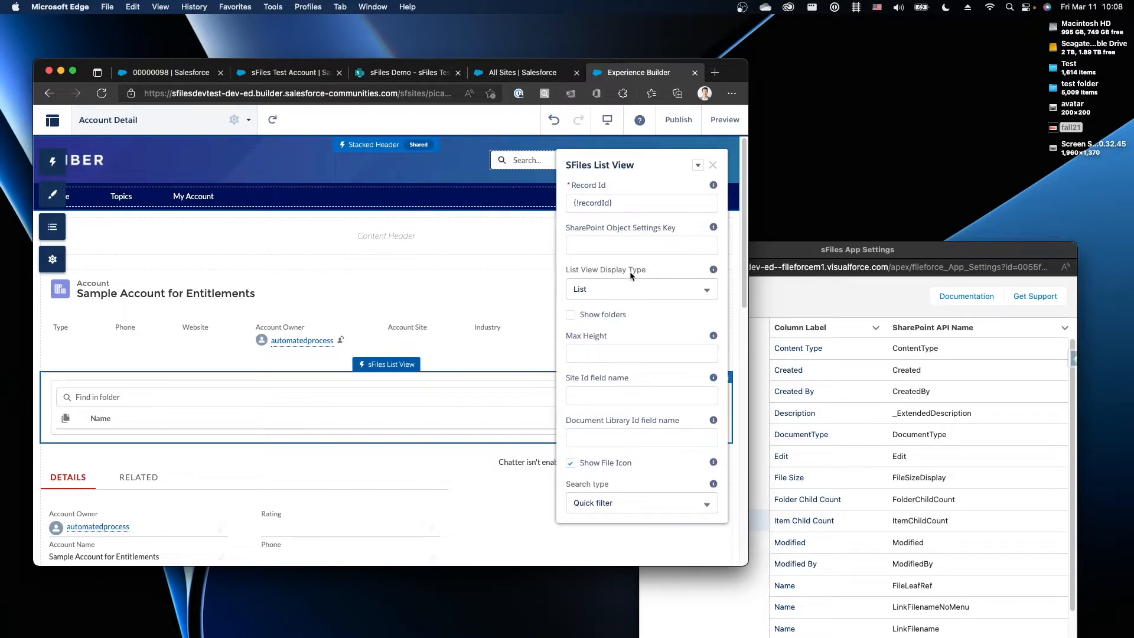
# Generate a unique Id for the Account Experience object setting in sFiles App Settings
pyautogui.moveTo(570, 228); pyautogui.dragTo(678, 230)
pyautogui.click(639, 223)
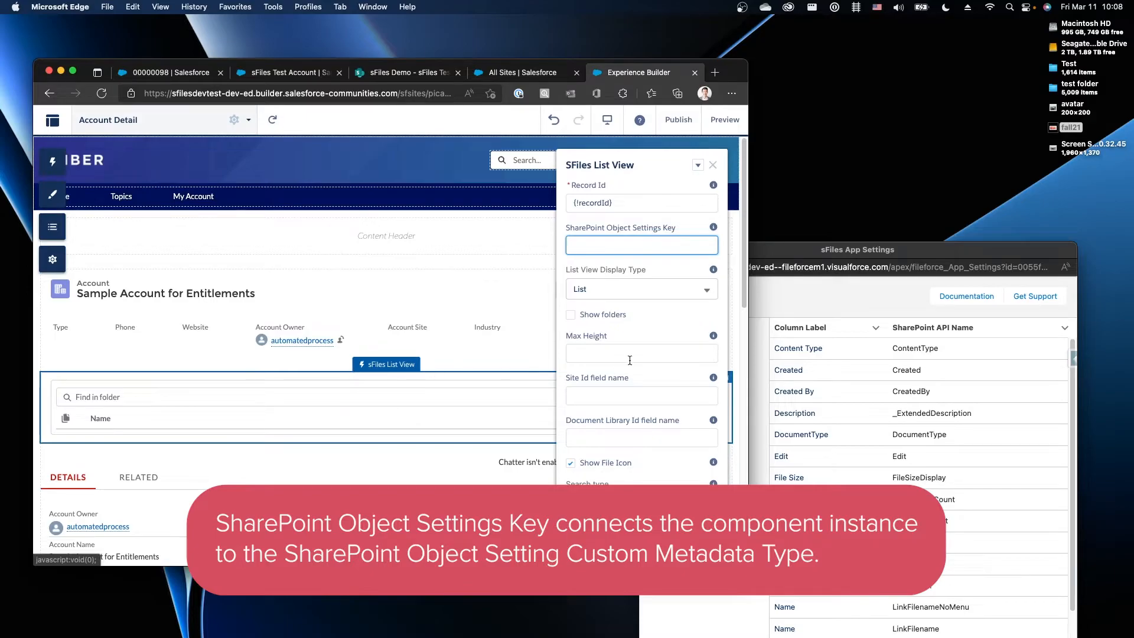
pyautogui.moveTo(780, 248); pyautogui.dragTo(814, 193)
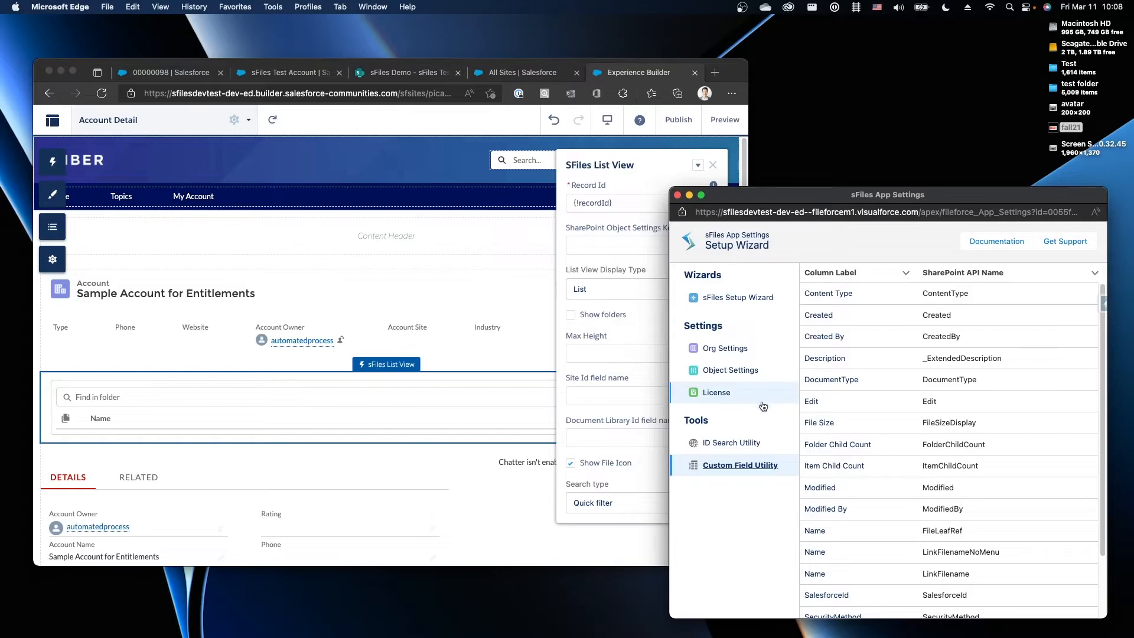
pyautogui.click(743, 377)
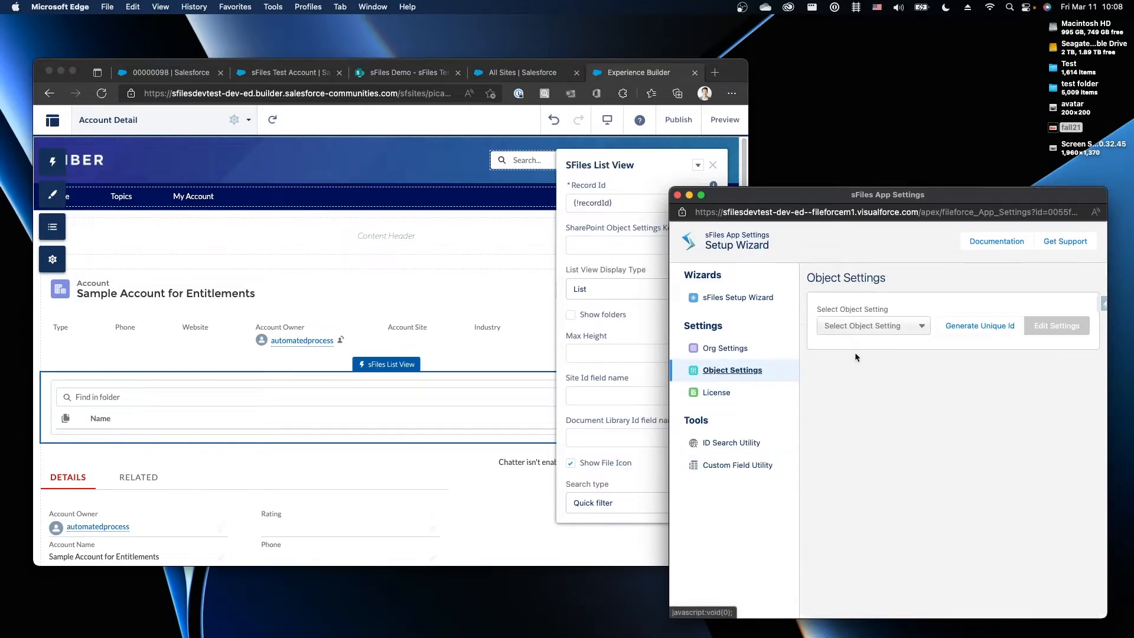
pyautogui.click(866, 330)
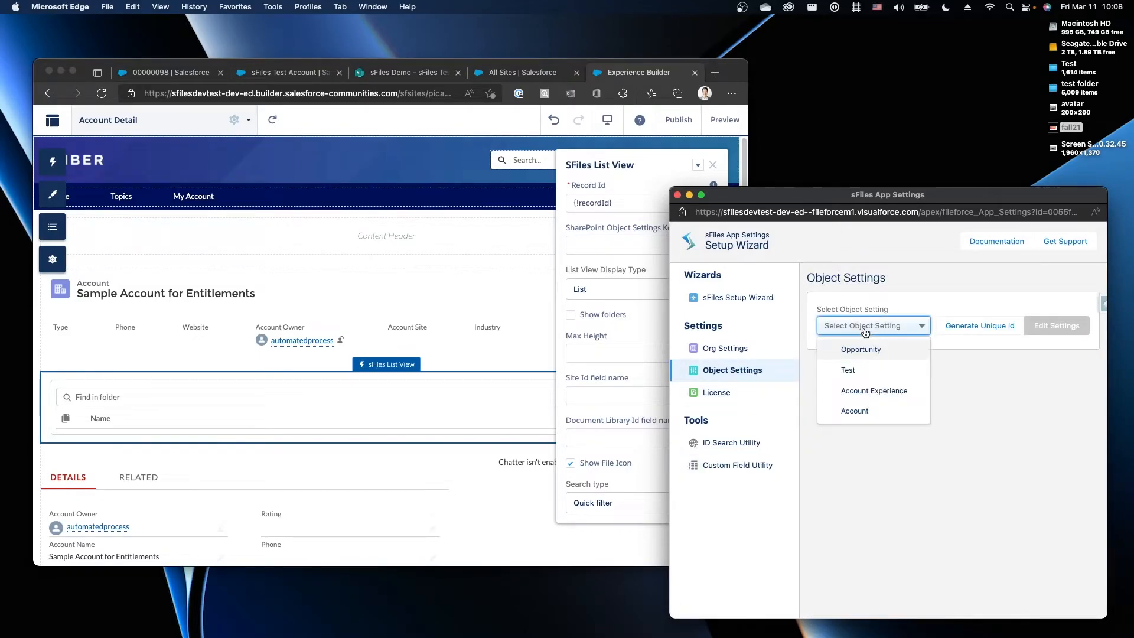
pyautogui.click(862, 391)
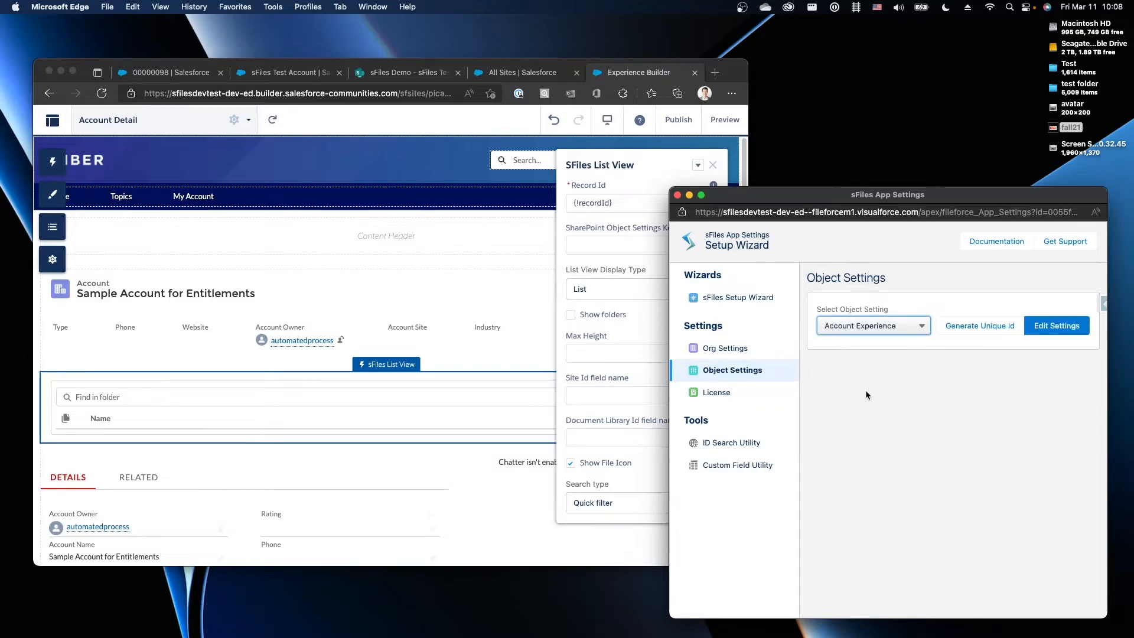
pyautogui.click(980, 327)
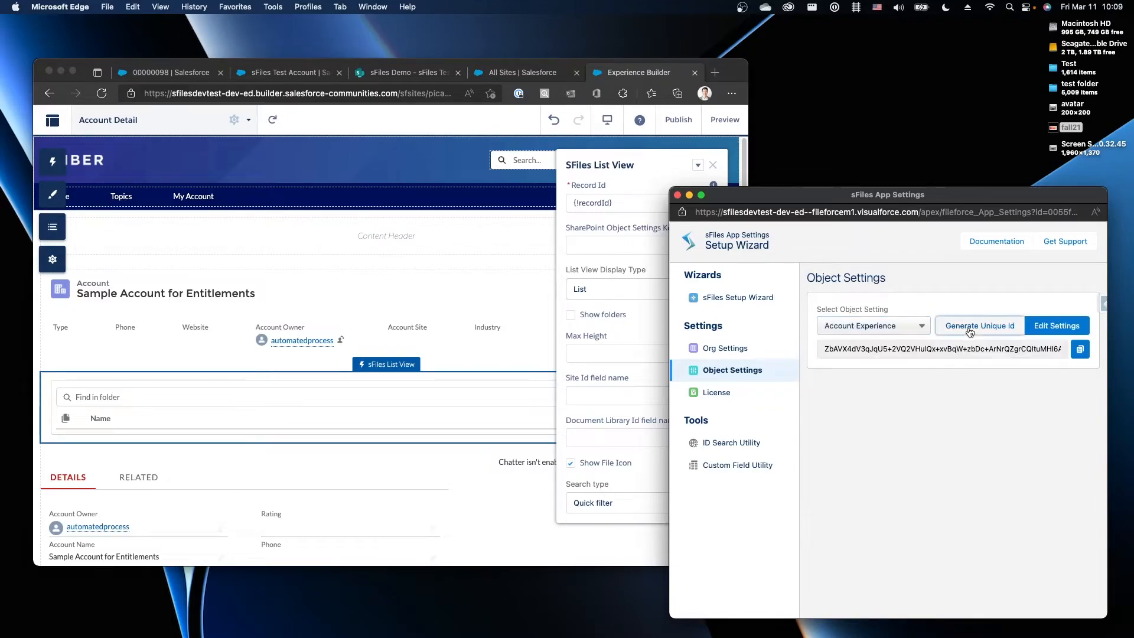
# Paste the generated Id into the list view's SharePoint Object Settings Key
pyautogui.click(1080, 349)
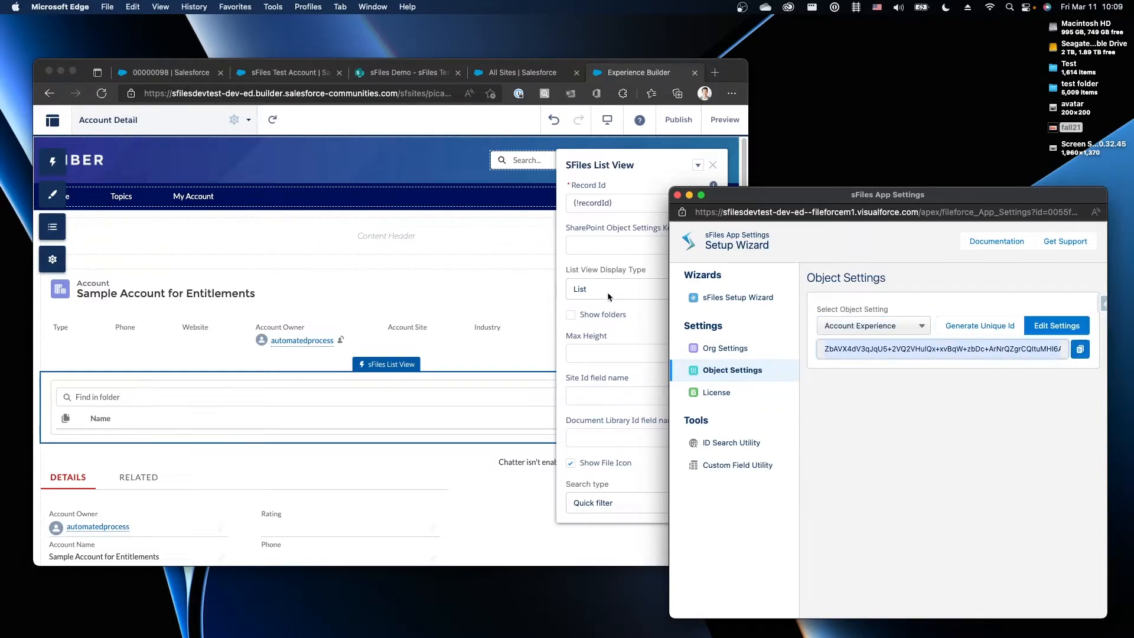
pyautogui.click(604, 245)
pyautogui.press('super+v')
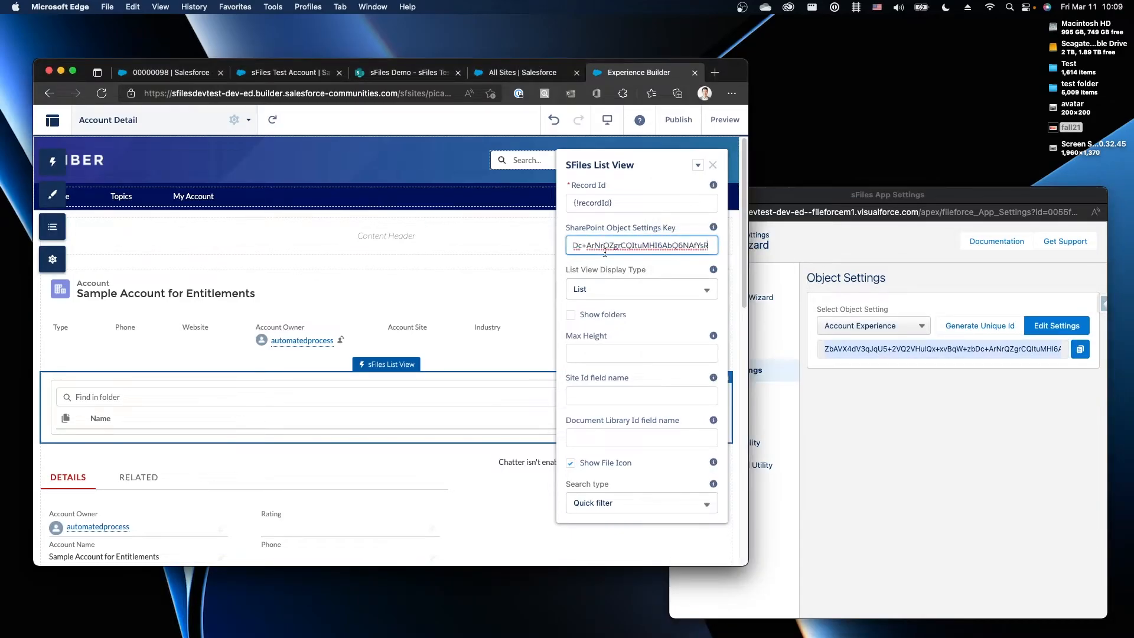
pyautogui.click(609, 274)
pyautogui.click(570, 265)
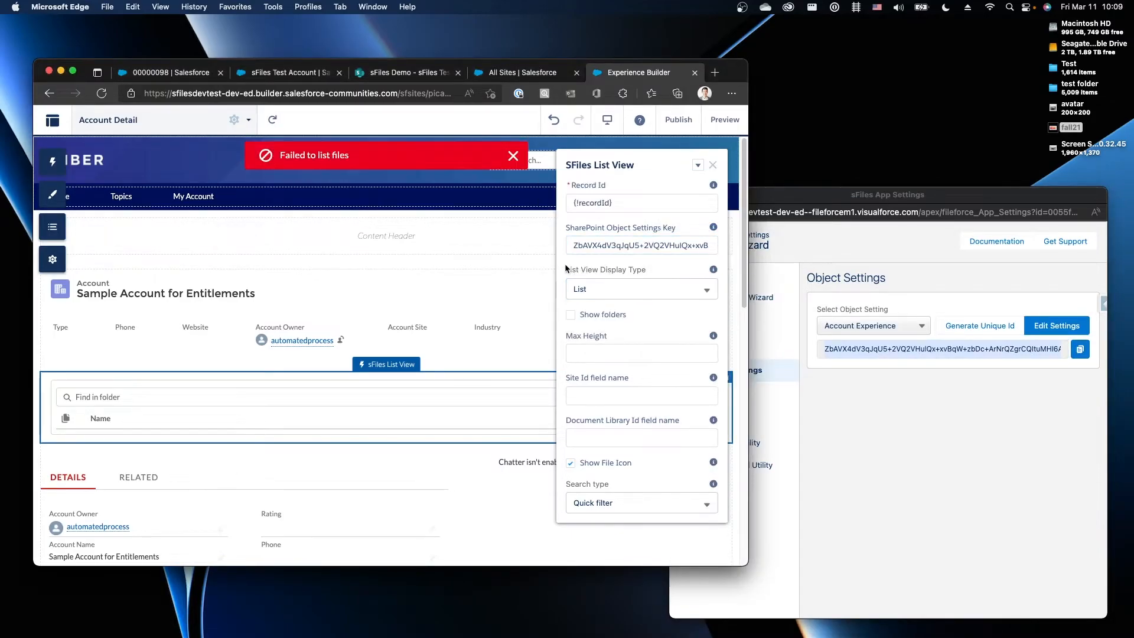
pyautogui.click(594, 288)
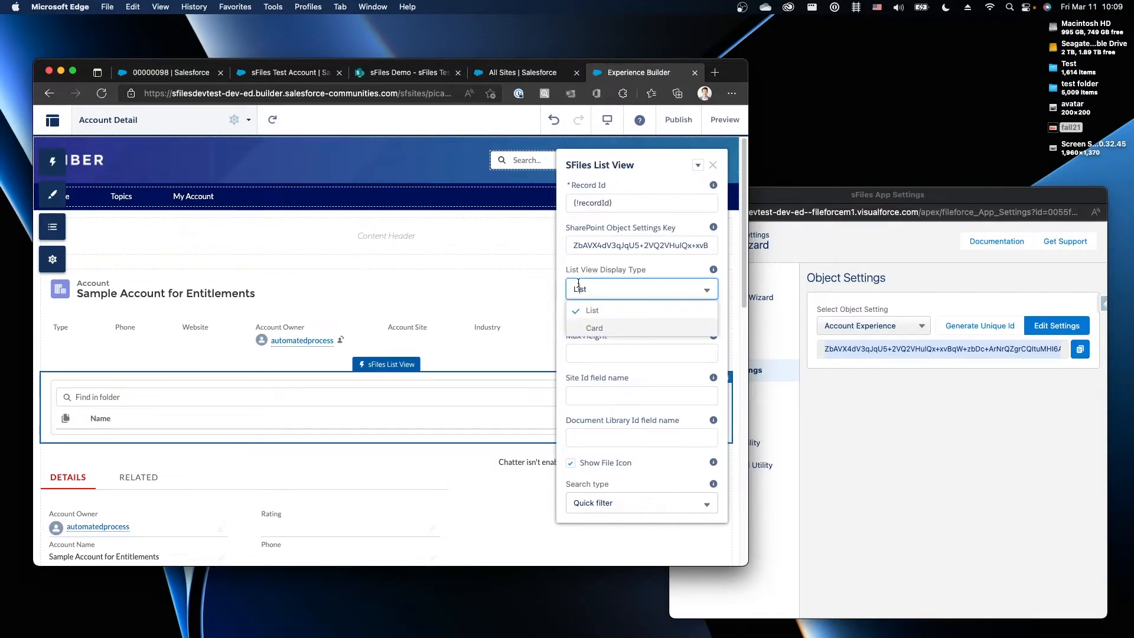
# Keep display type List and search type Quick filter, then publish the site
pyautogui.click(571, 275)
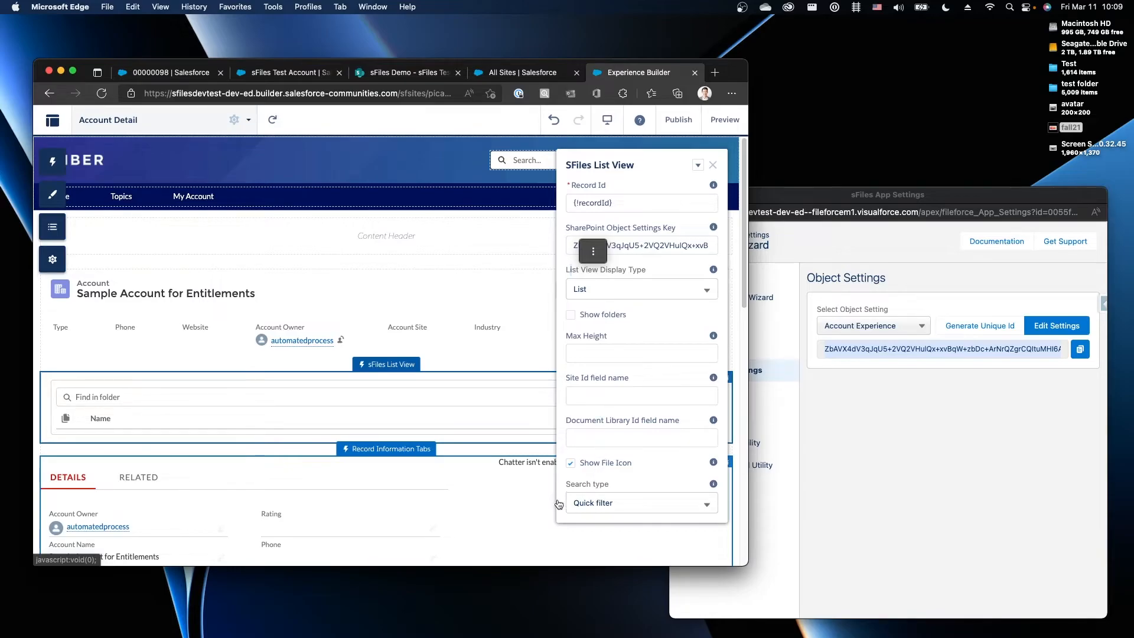
pyautogui.click(587, 503)
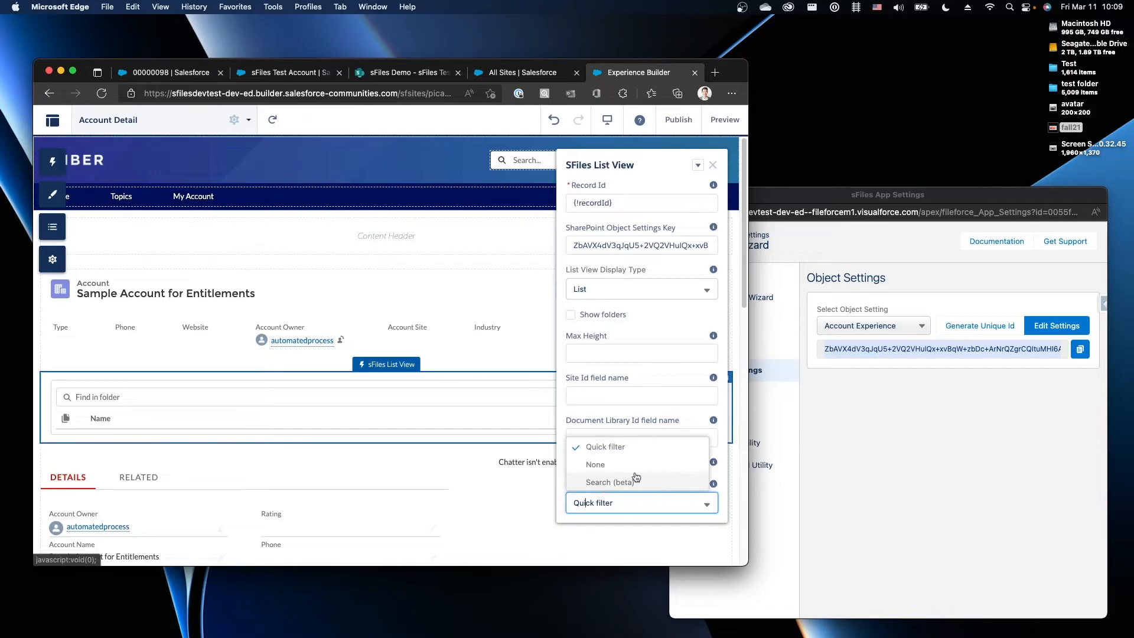
pyautogui.click(593, 422)
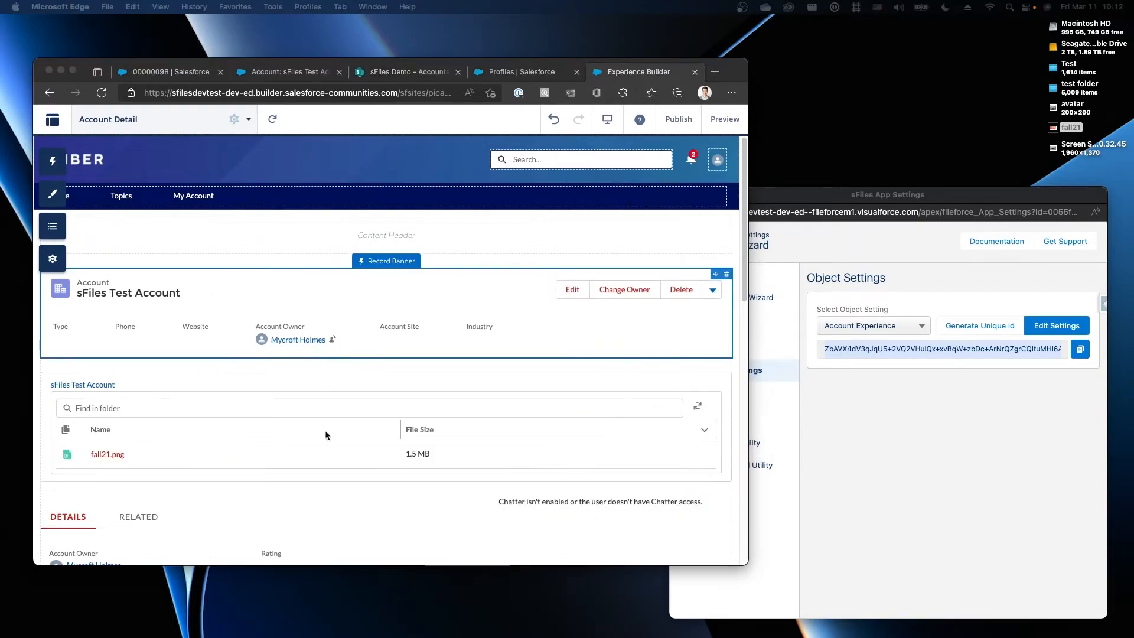
pyautogui.click(677, 120)
pyautogui.click(677, 120)
pyautogui.click(552, 433)
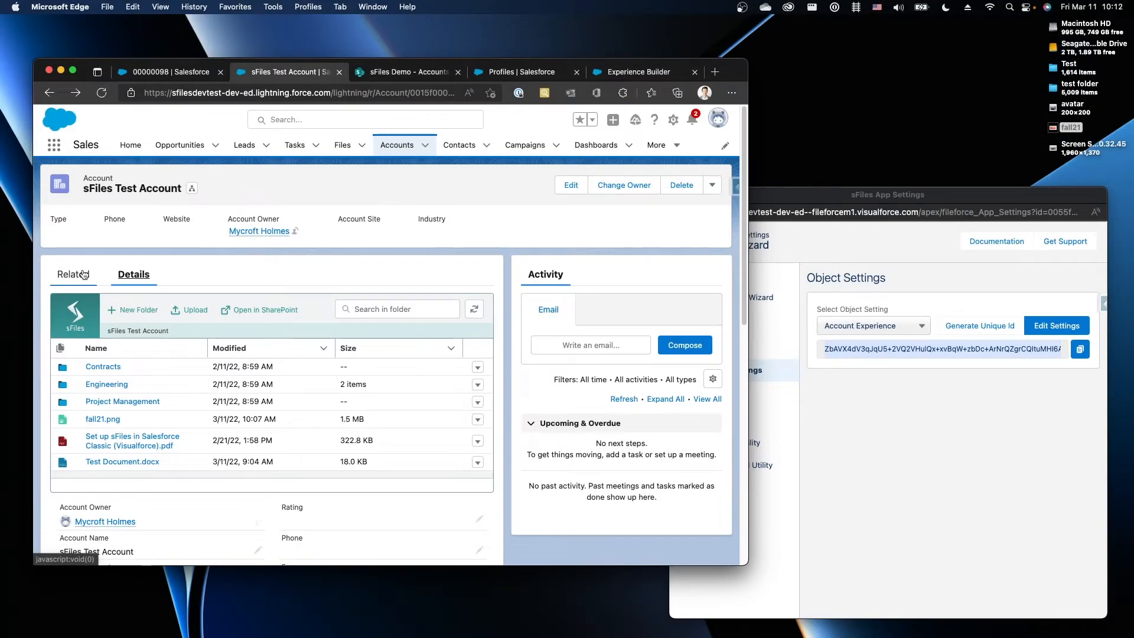
# From the account's related contact, log in to the Experience site as that user
pyautogui.click(84, 274)
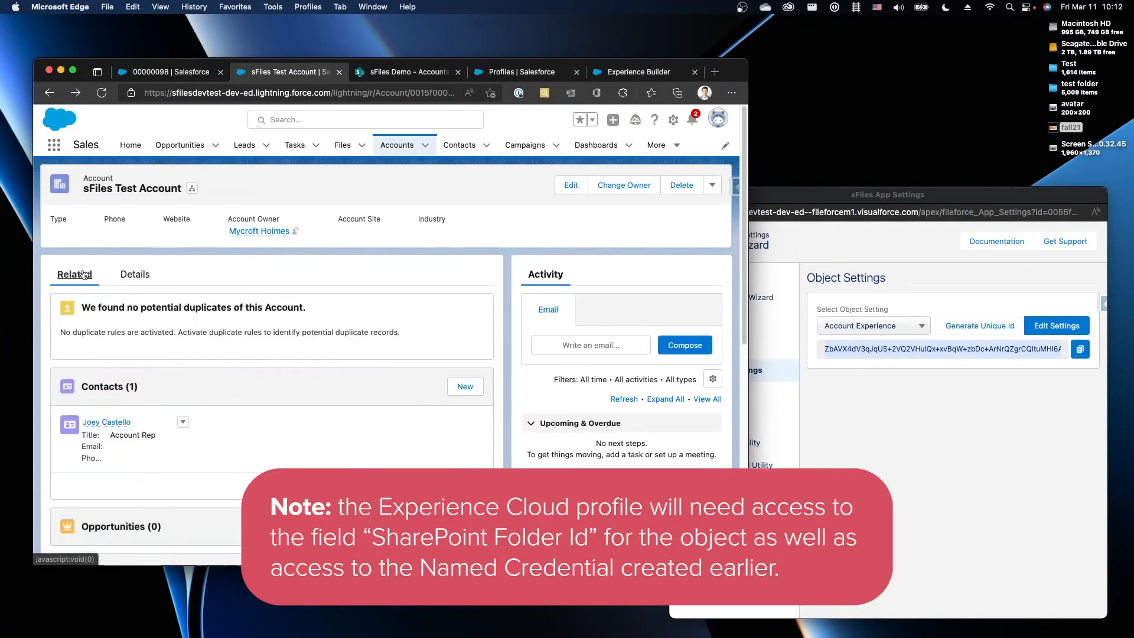
pyautogui.click(113, 423)
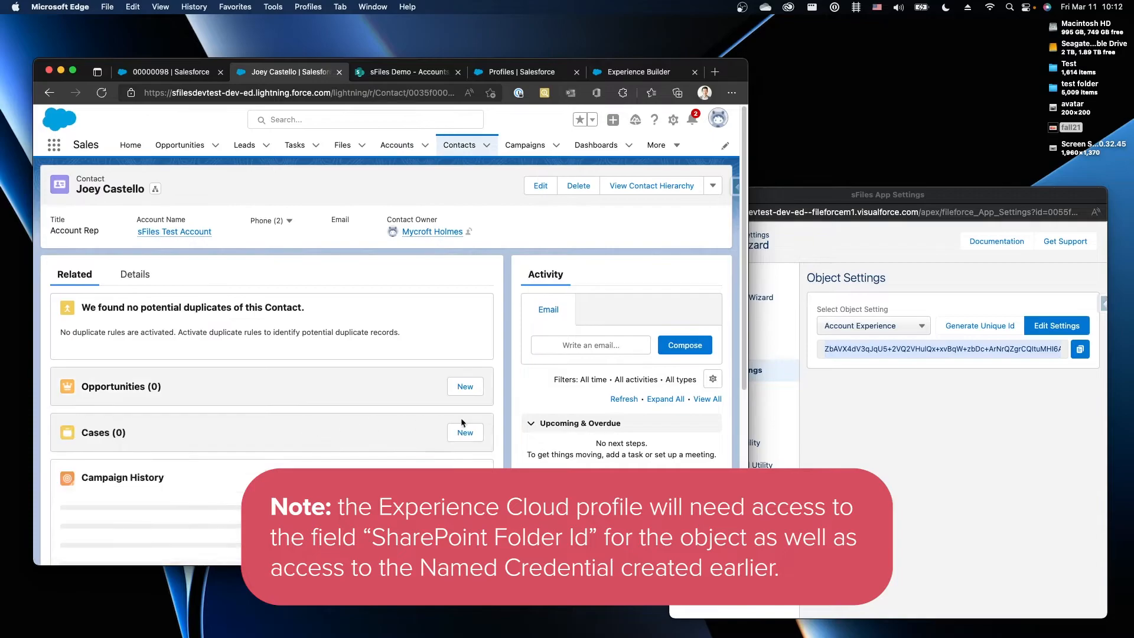
pyautogui.click(712, 190)
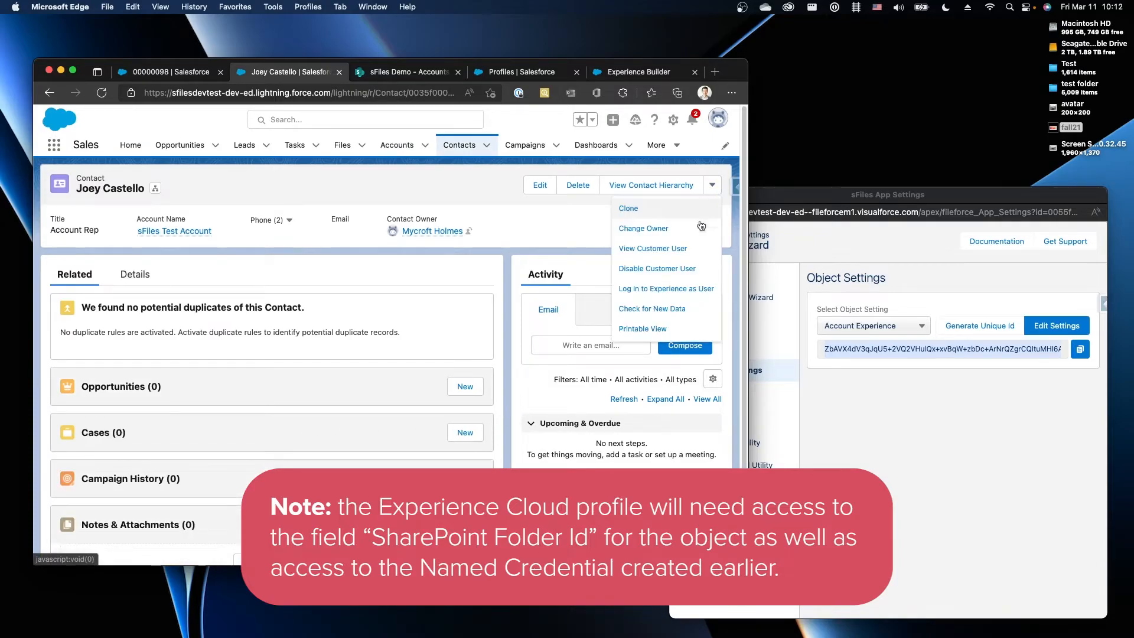
pyautogui.click(639, 288)
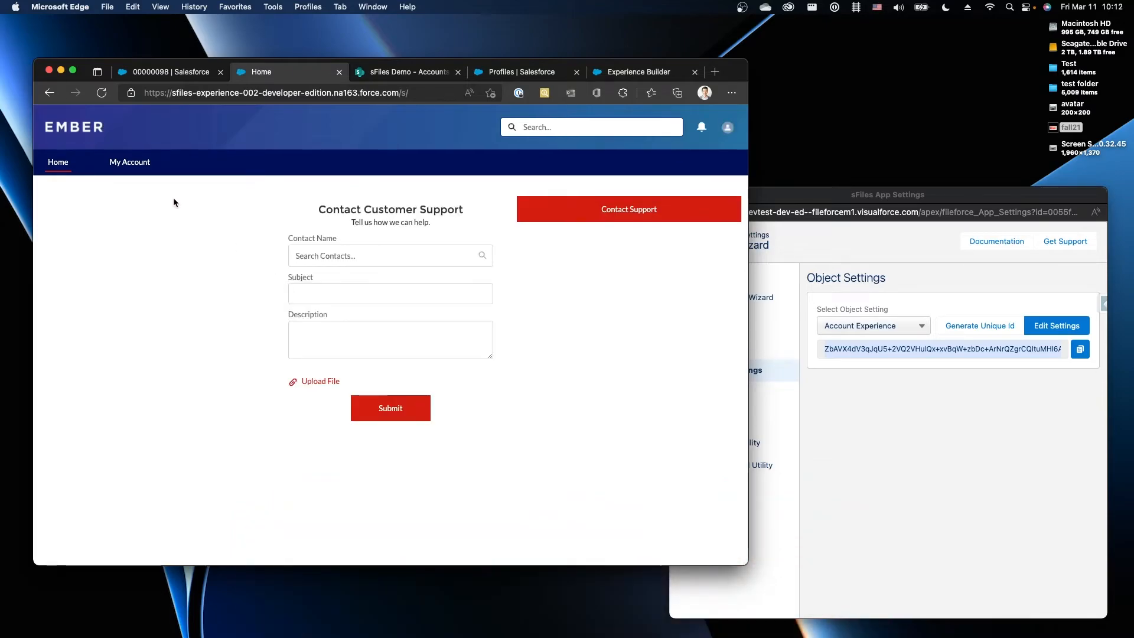
# Open sFiles Test Account from All Accounts, then download and open fall21.png
pyautogui.click(129, 174)
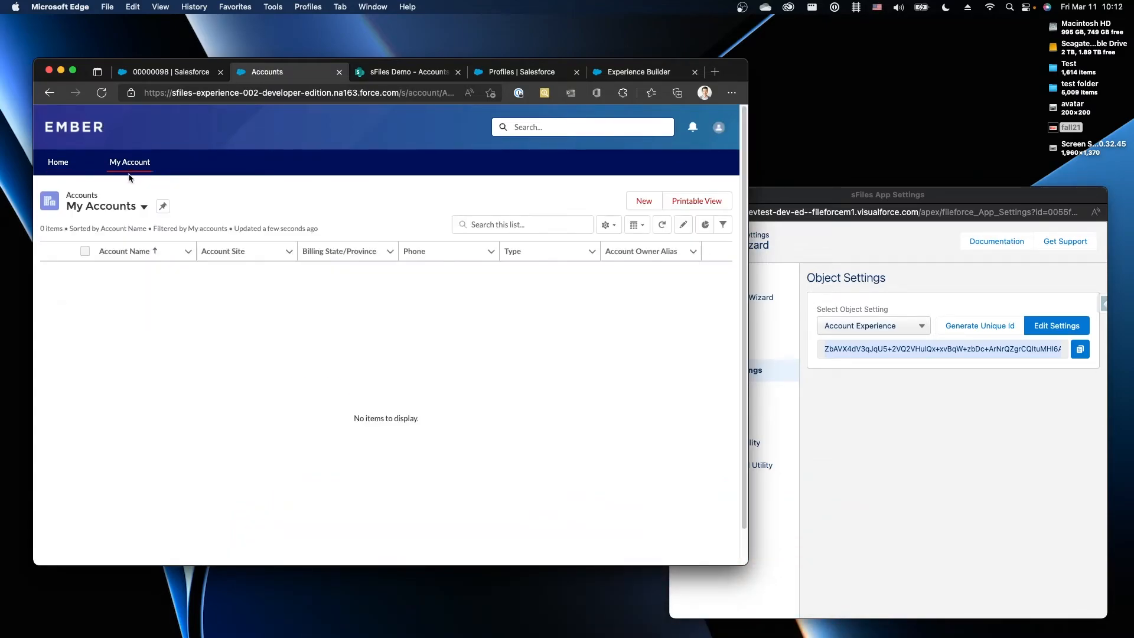
pyautogui.click(106, 203)
pyautogui.click(100, 244)
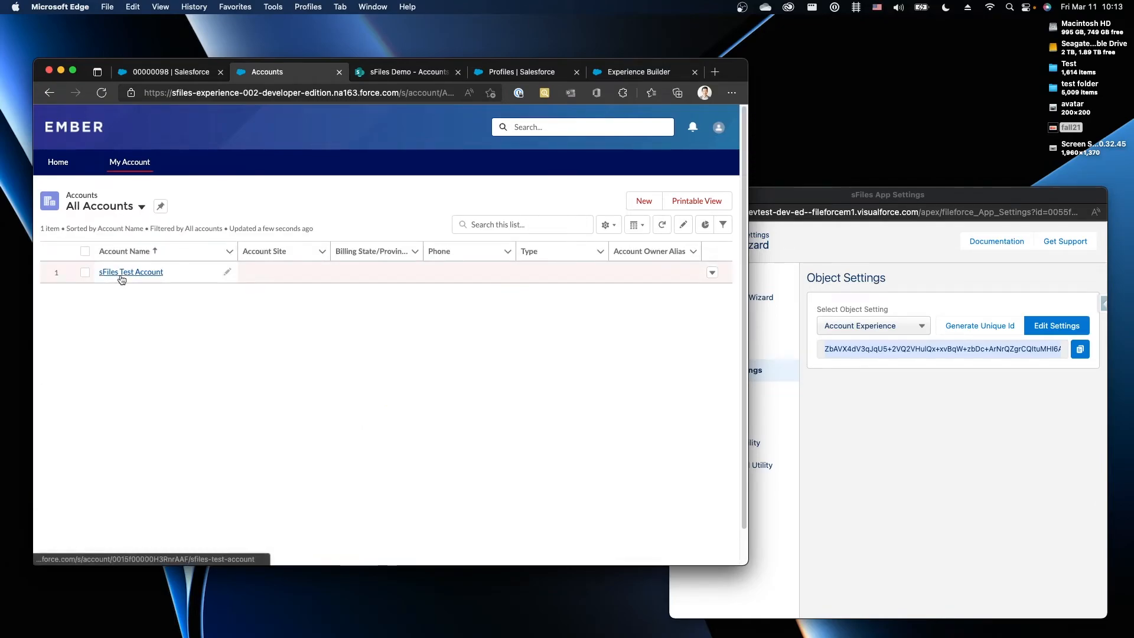
pyautogui.click(122, 273)
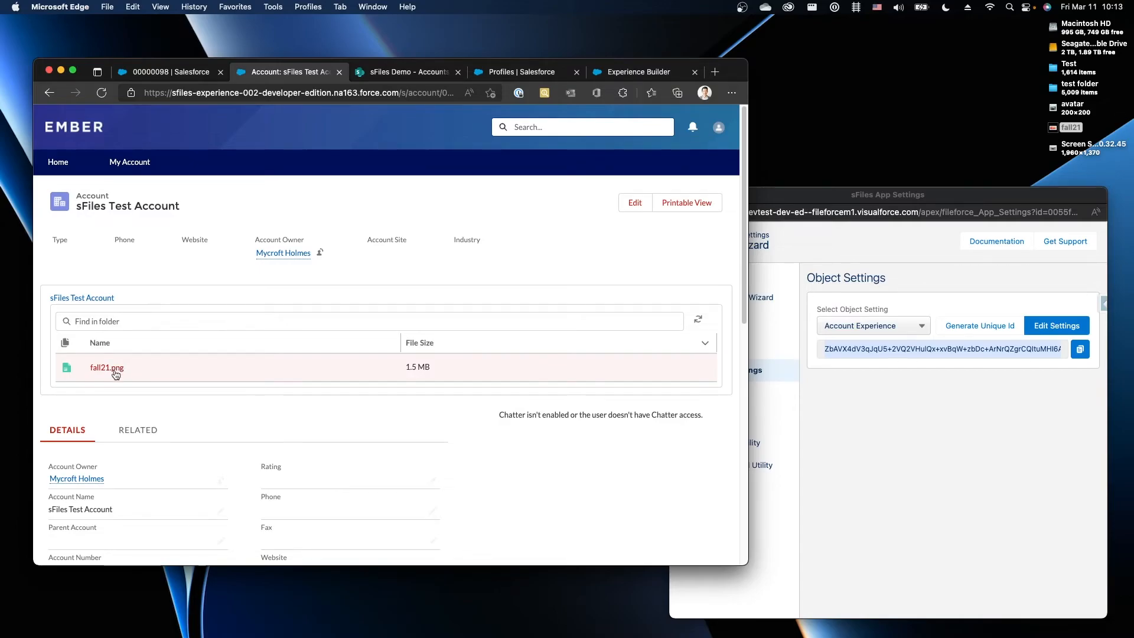
pyautogui.click(116, 374)
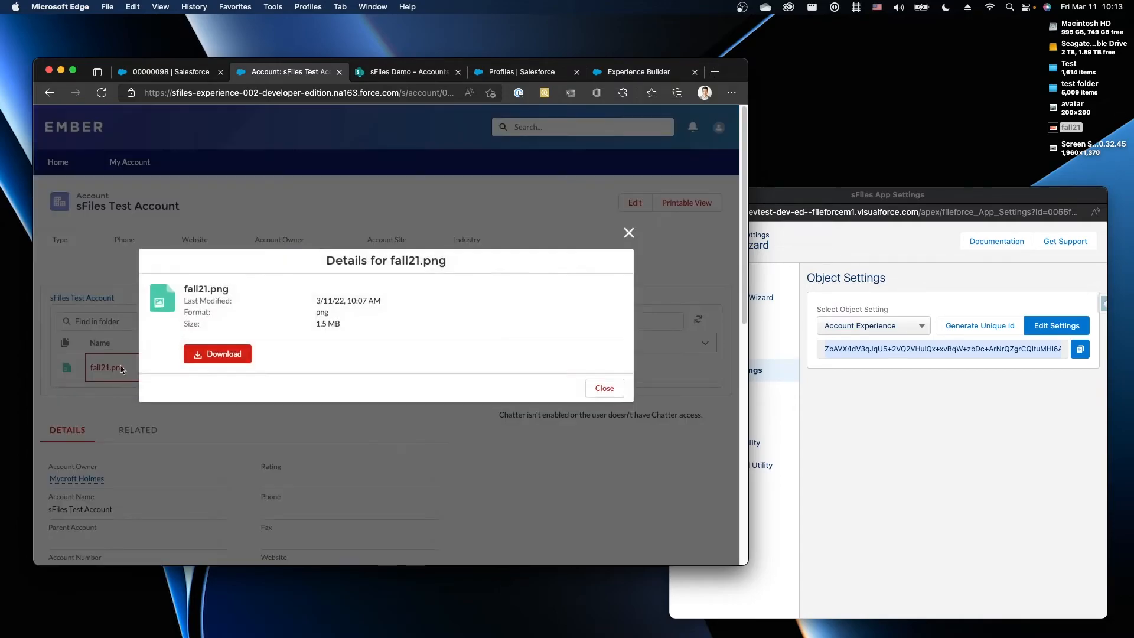
pyautogui.click(227, 356)
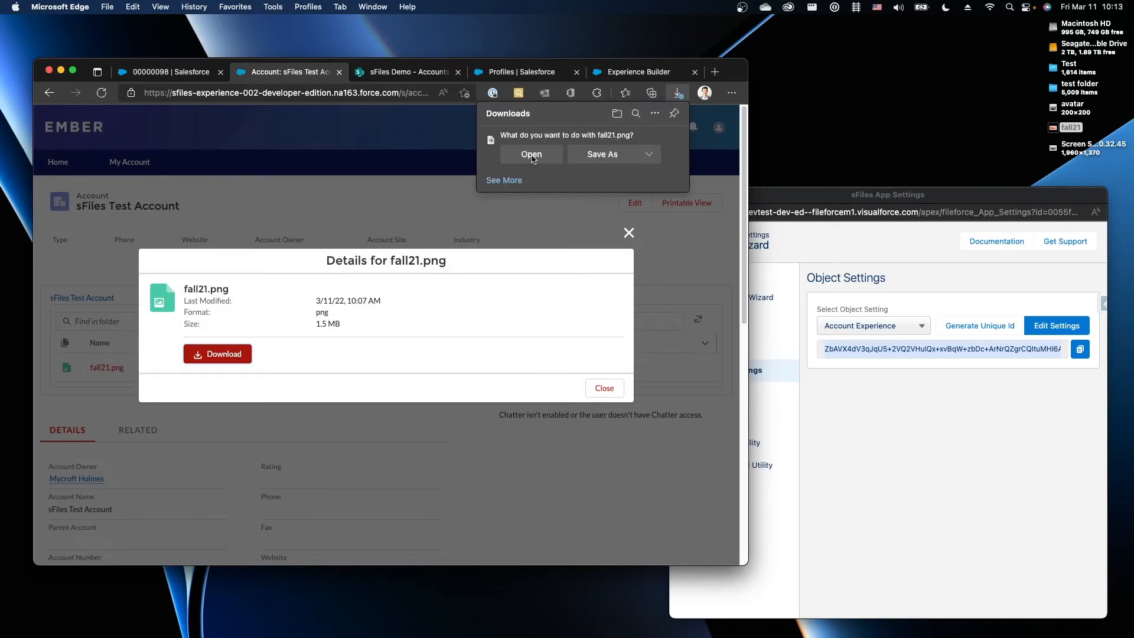
pyautogui.click(533, 159)
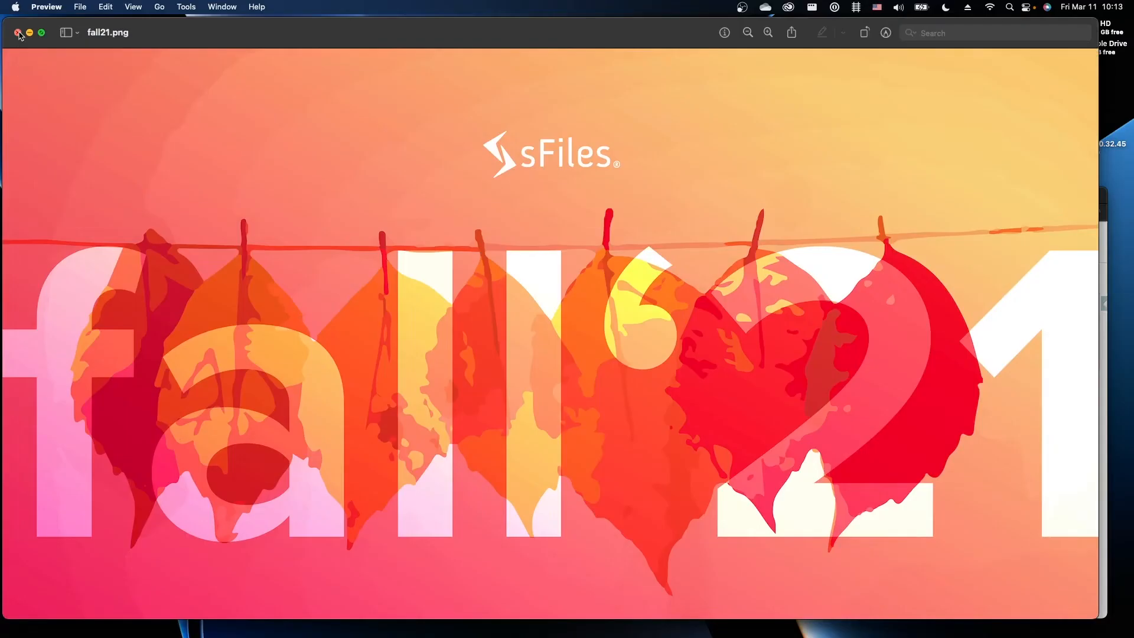
# Close the downloaded fall21.png image in Preview
pyautogui.click(18, 33)
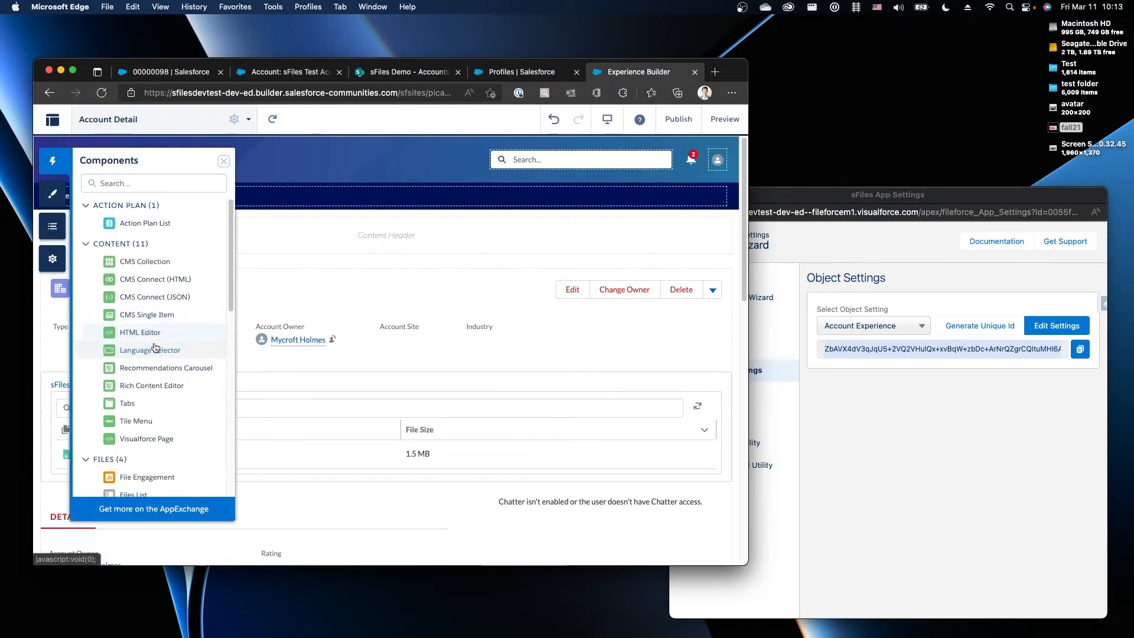
# Add an sFiles Uploader above the file list, using the List View's SharePoint Object Settings Key
pyautogui.scroll(-10, 155, 347)
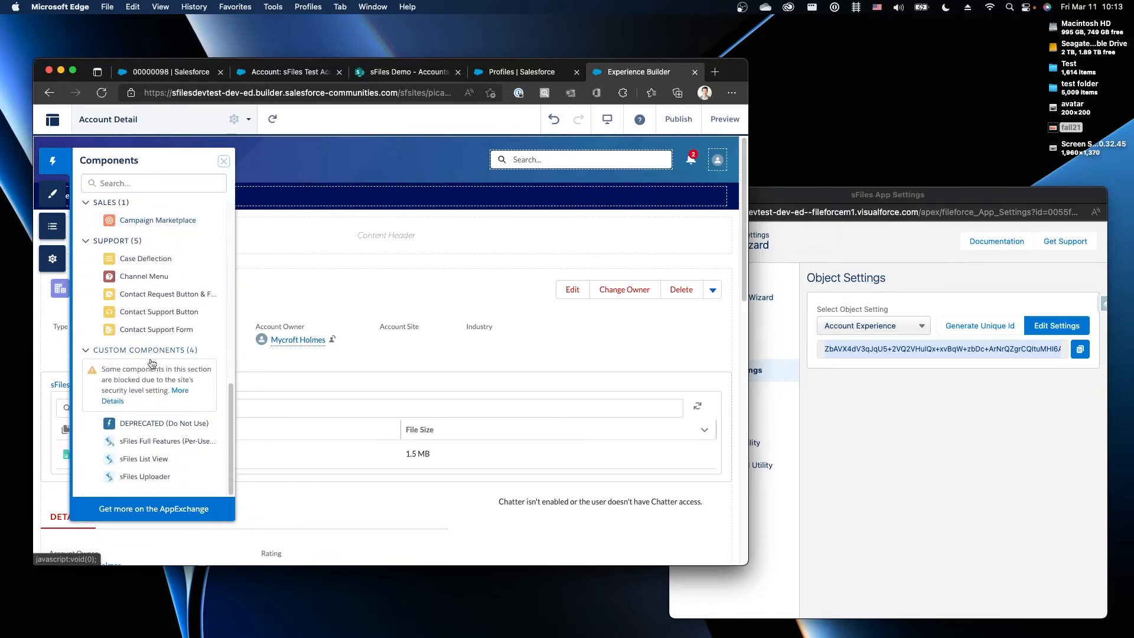
pyautogui.moveTo(122, 476); pyautogui.dragTo(276, 375)
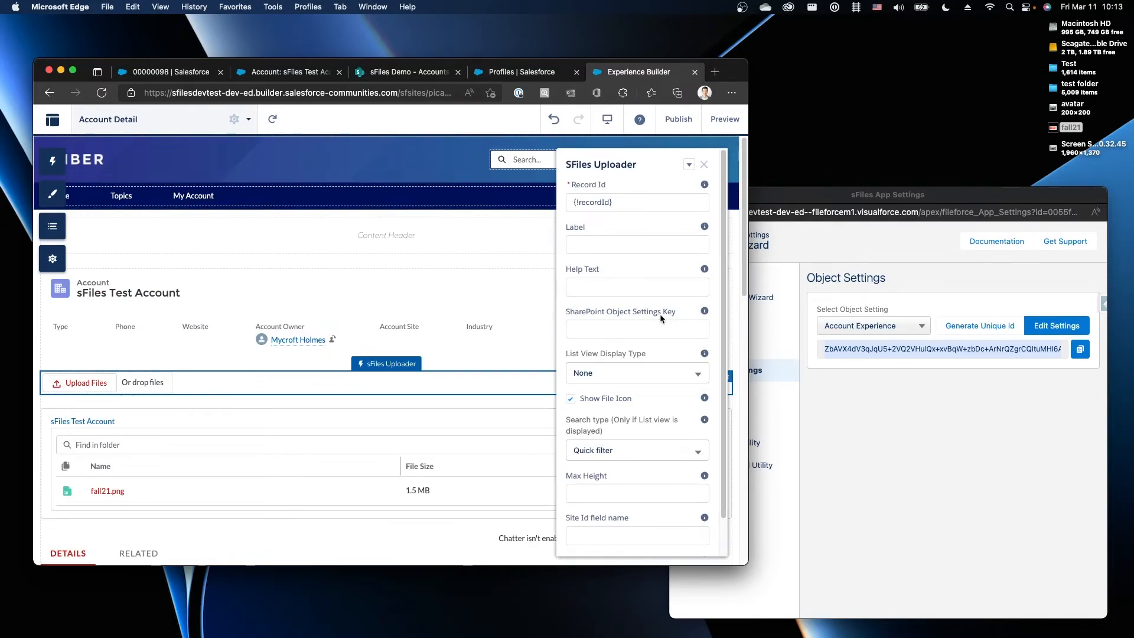
pyautogui.click(349, 460)
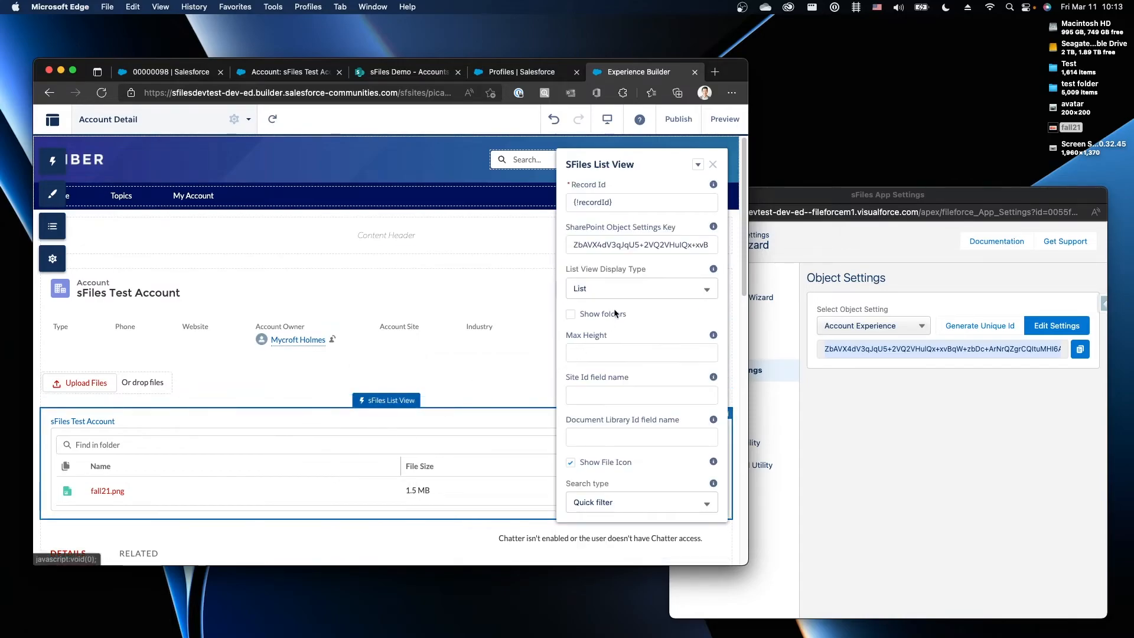
pyautogui.click(413, 378)
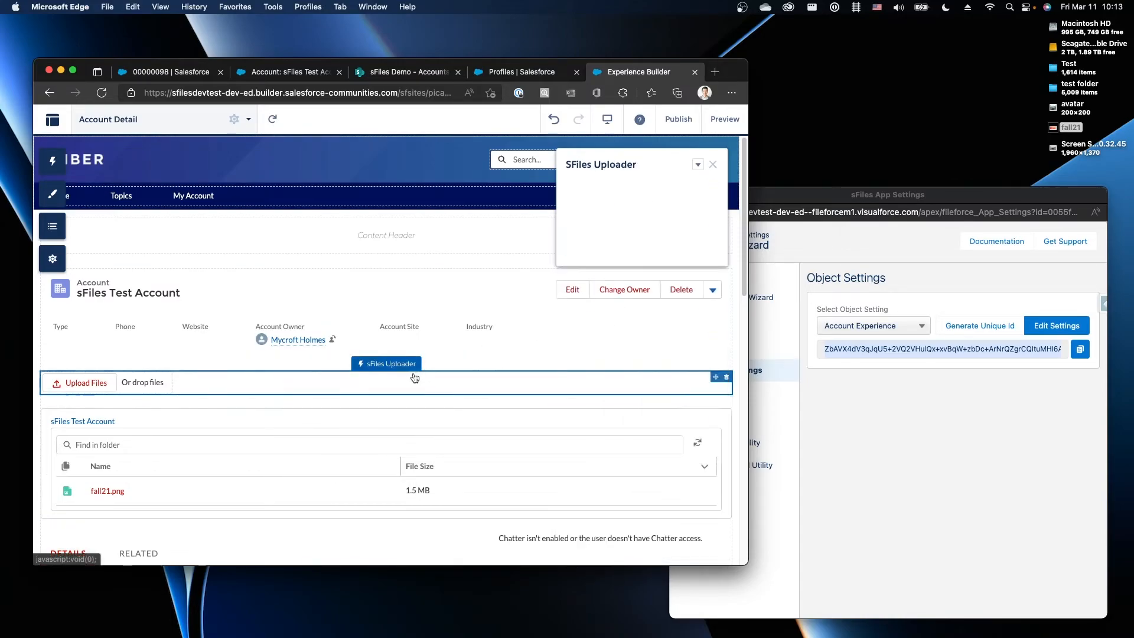
pyautogui.click(635, 328)
pyautogui.write('ZbAVX4dV3qJqU5+2VQ2VHulQx+xvBqW+zbDc+ArNrQZgrCQItuMHI6AbQ6NAfYsR')
pyautogui.click(615, 285)
# Preview the account page with the new uploader, then publish the Experience site
pyautogui.scroll(-1, 615, 309)
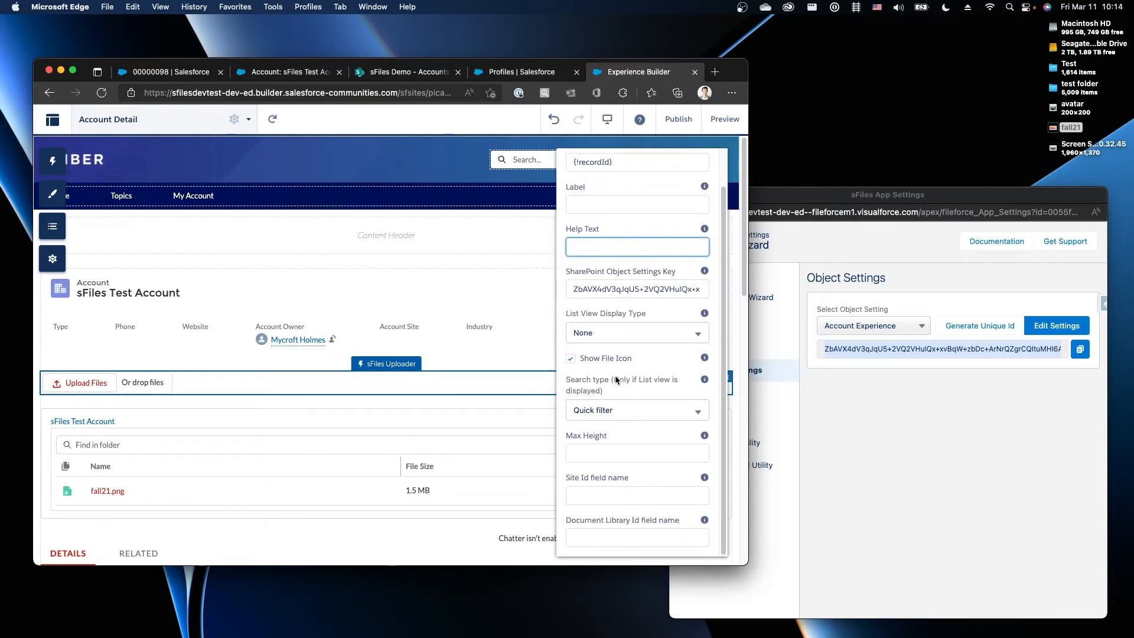
pyautogui.click(721, 120)
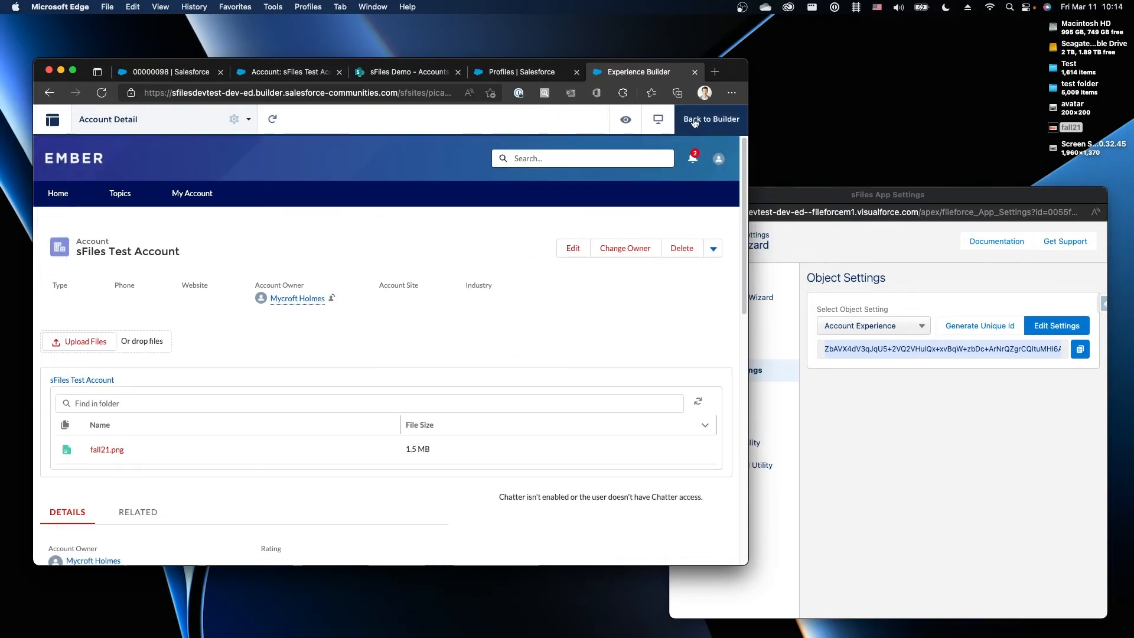
pyautogui.click(698, 120)
pyautogui.click(678, 119)
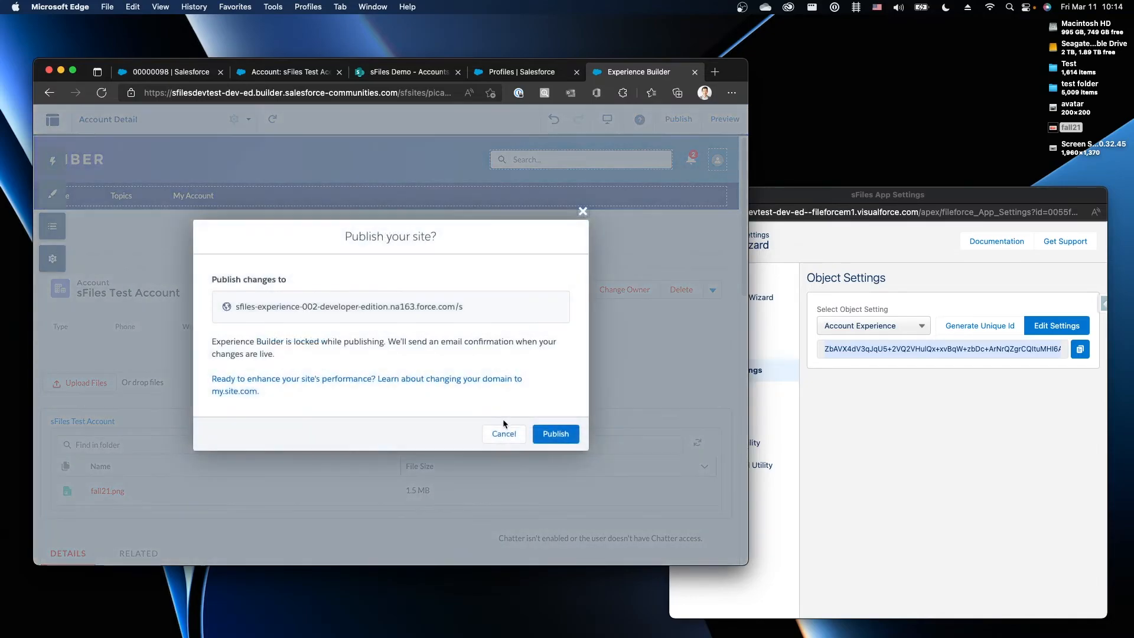
pyautogui.click(555, 433)
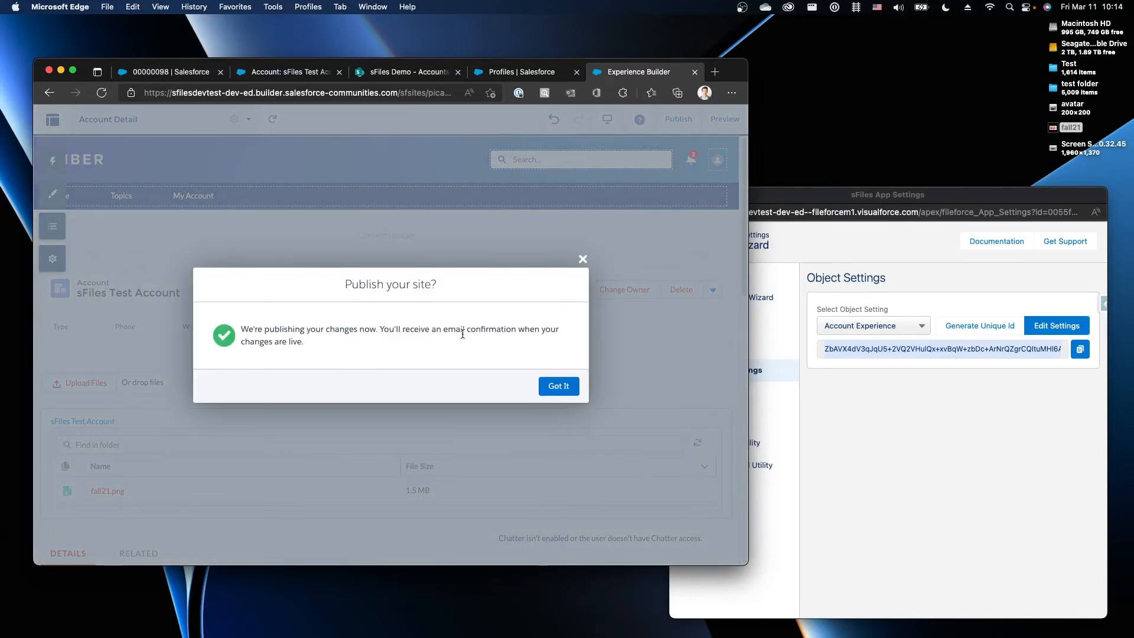
pyautogui.click(557, 387)
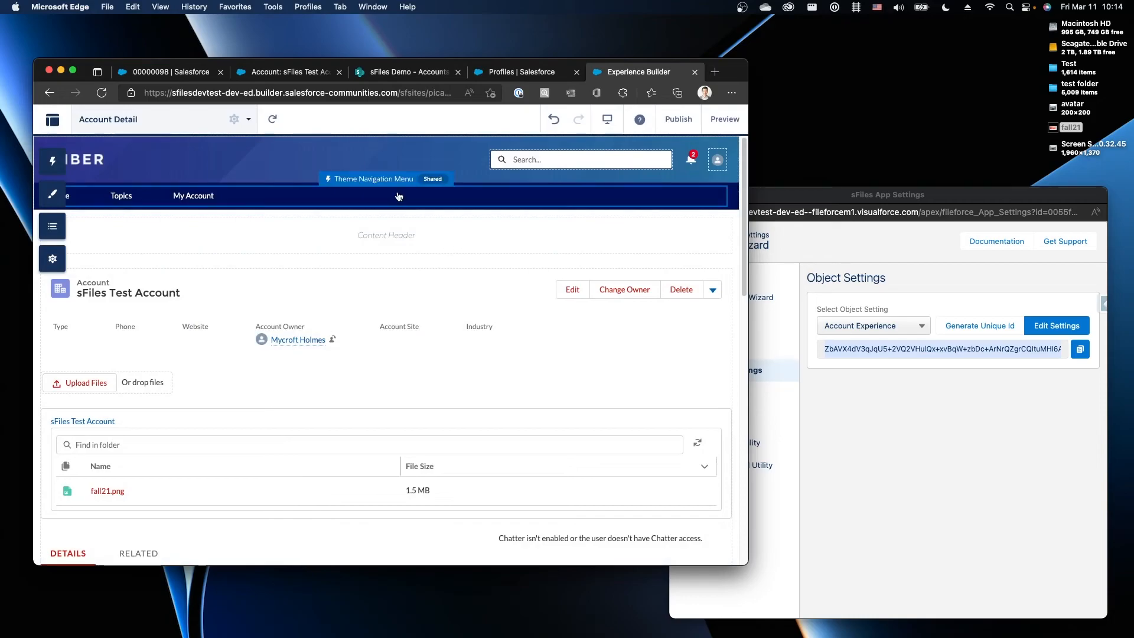
pyautogui.click(288, 72)
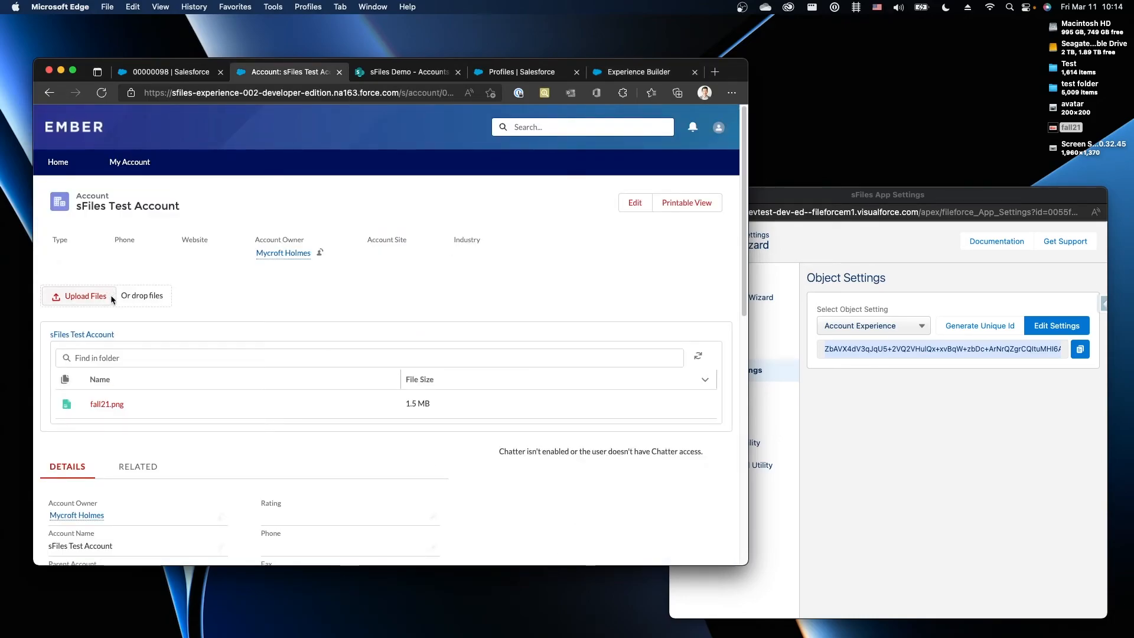
# Upload avatar.png to sFiles Test Account through the sFiles Uploader
pyautogui.click(109, 296)
pyautogui.click(142, 210)
pyautogui.doubleClick(142, 210)
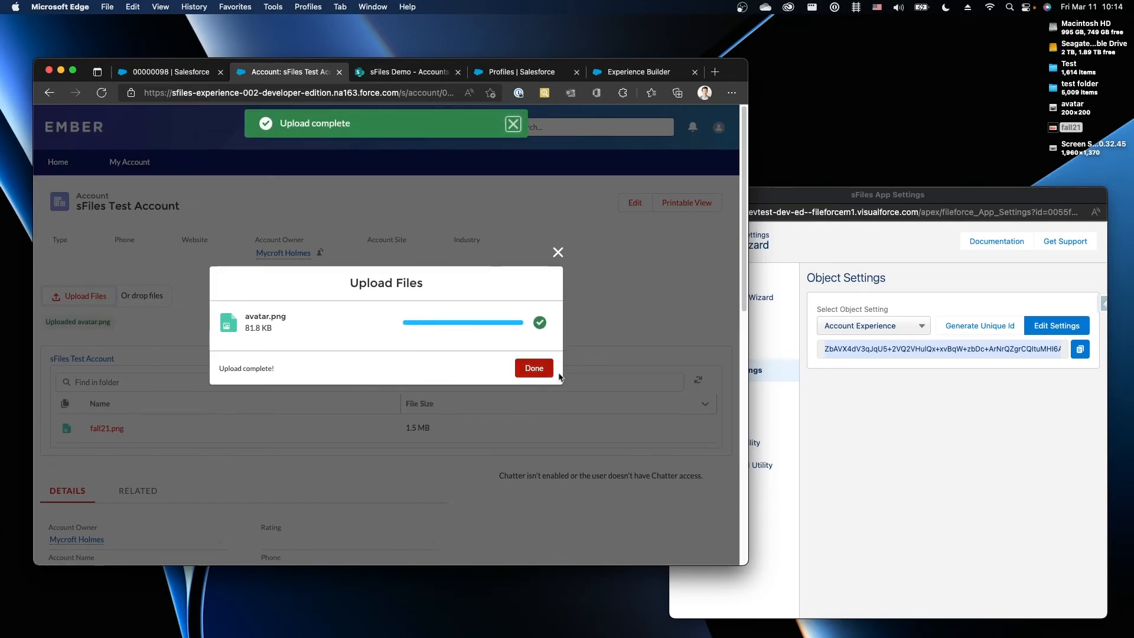
pyautogui.click(545, 369)
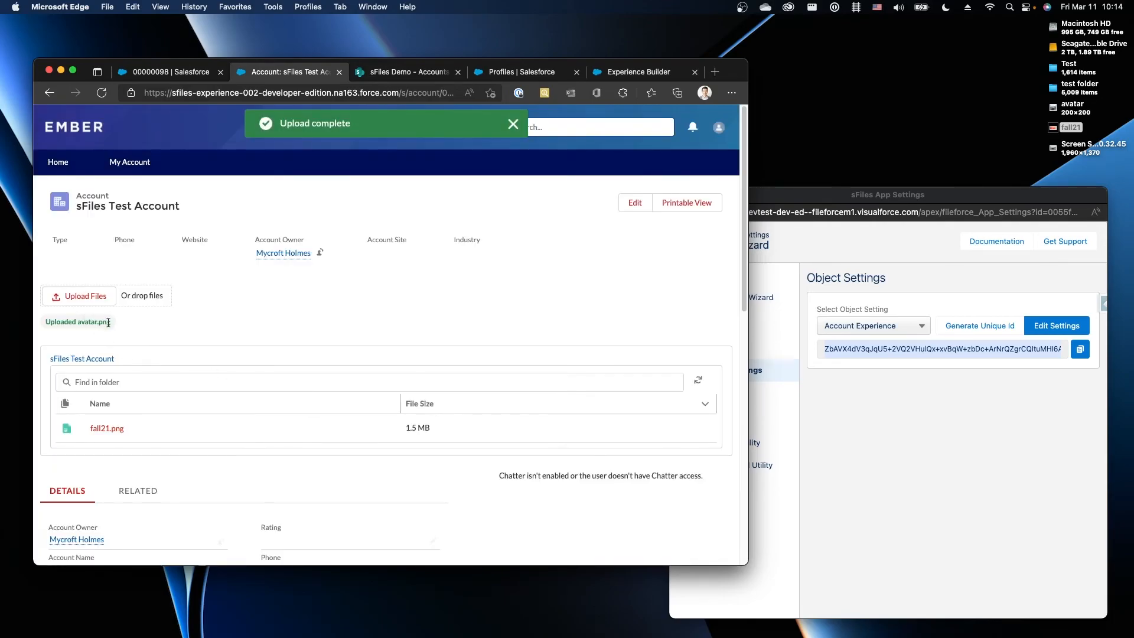
# Refresh the SharePoint folder to confirm avatar.png arrived, then return to the community page
pyautogui.click(402, 71)
pyautogui.press('super+r')
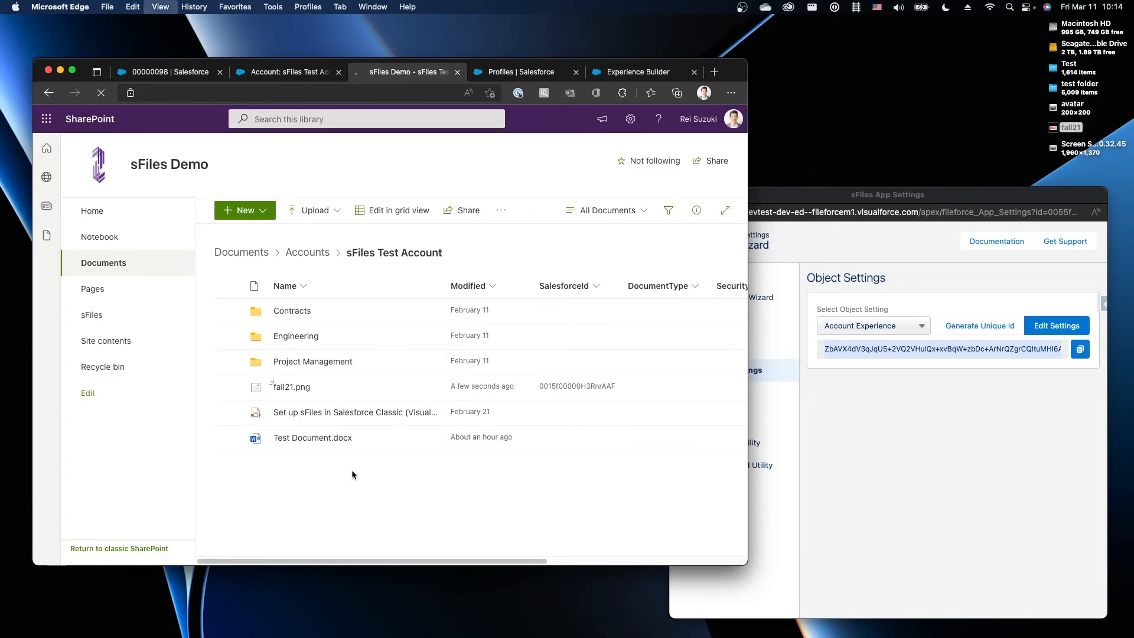
pyautogui.moveTo(313, 386)
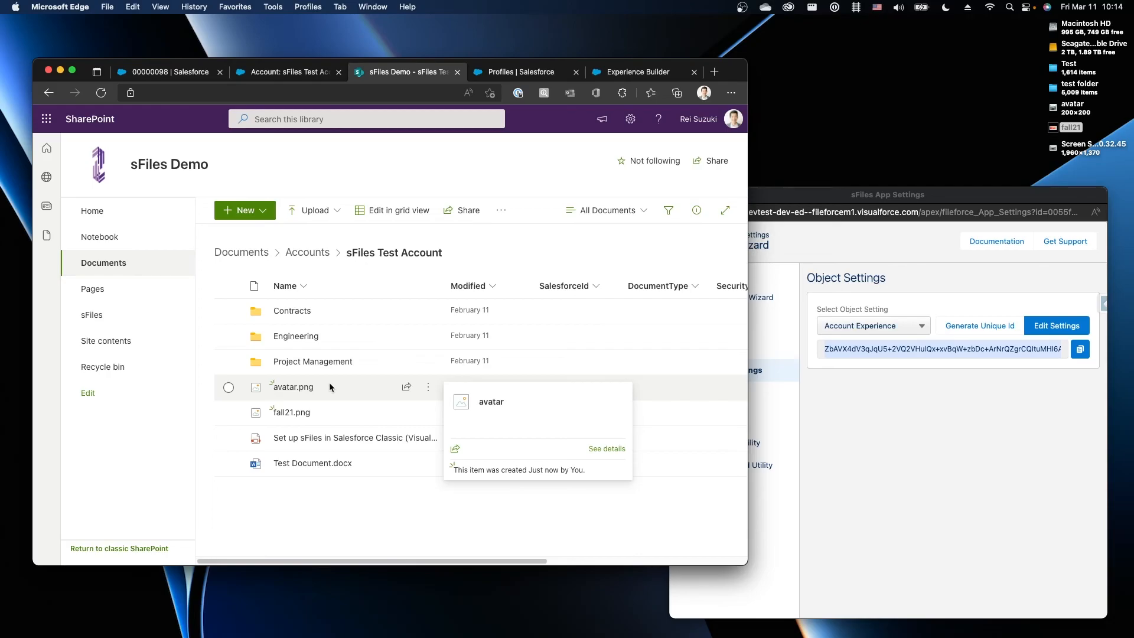
pyautogui.click(287, 71)
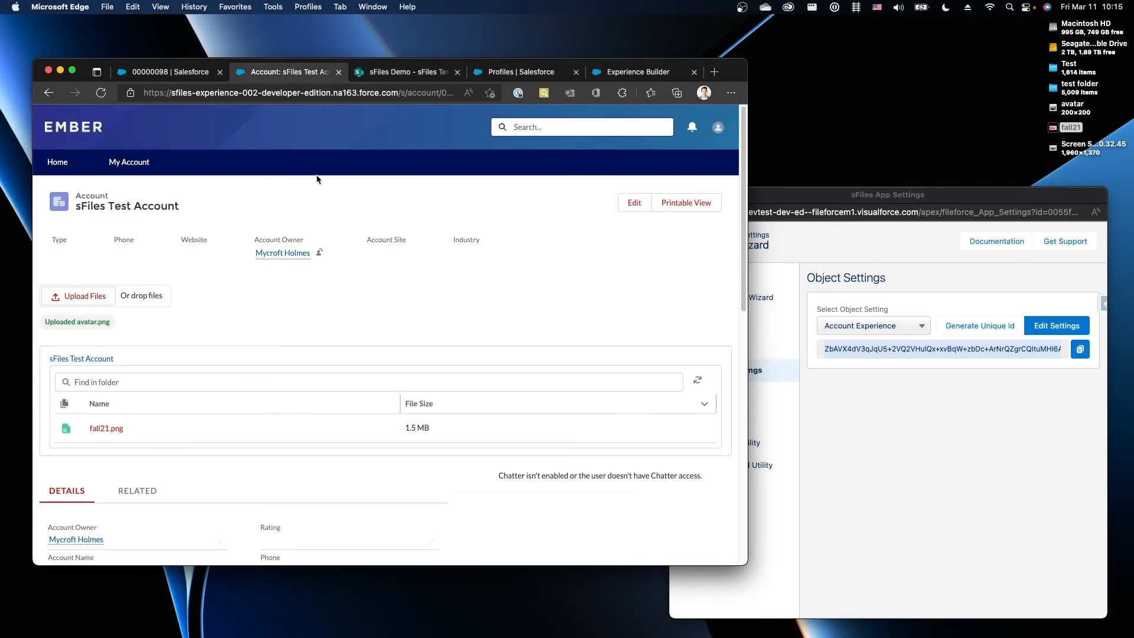